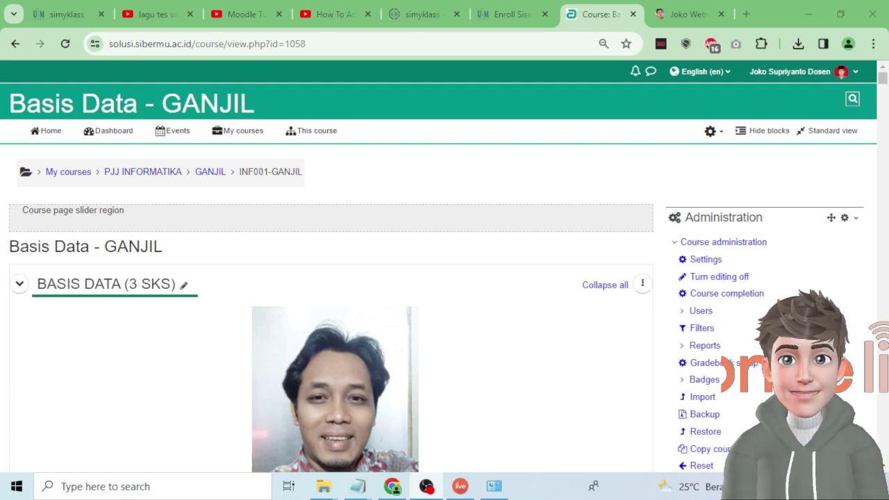
Find and open the KEMANDIRIAN-01 assignment at the end of the Topik-04 ENTITY RELATIONSHIP DIAGRAM (Lanjutan) section
middle_click(524, 358)
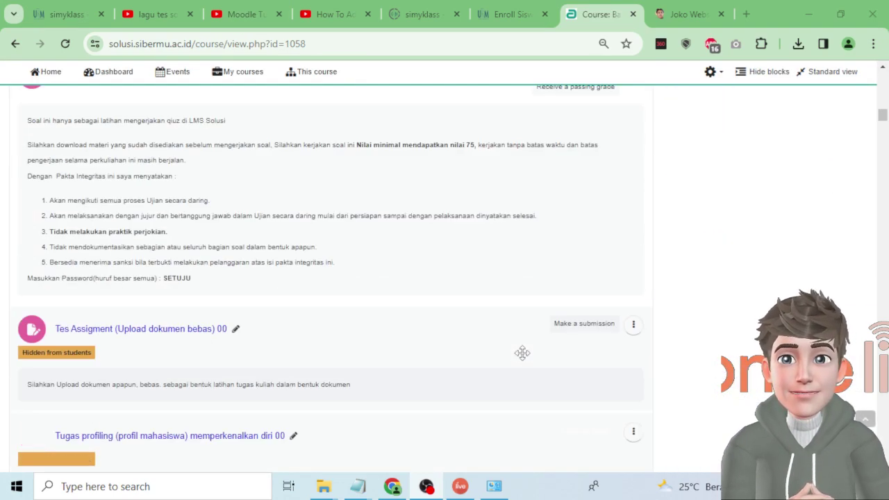
scroll(522, 353, "down", 18)
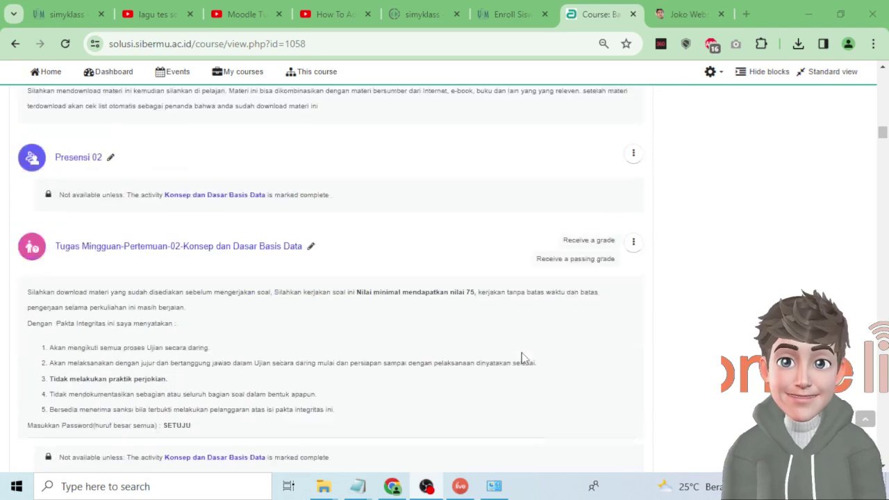
scroll(523, 359, "down", 12)
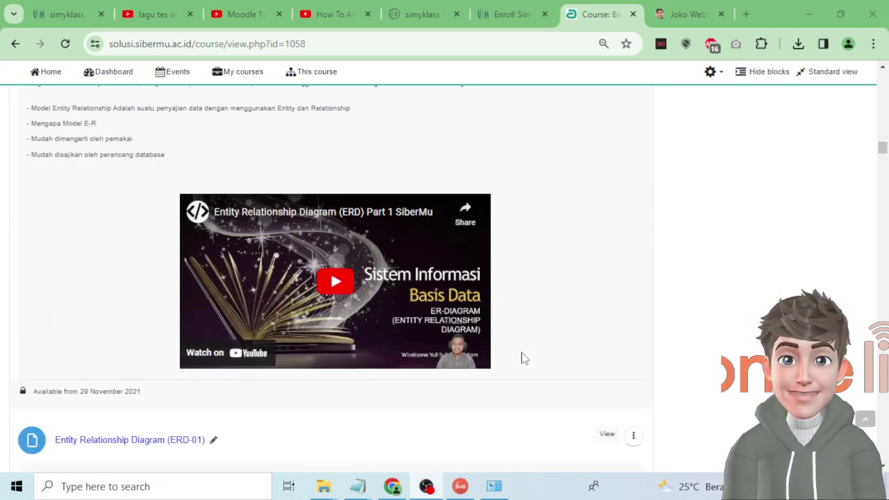
scroll(524, 359, "down", 15)
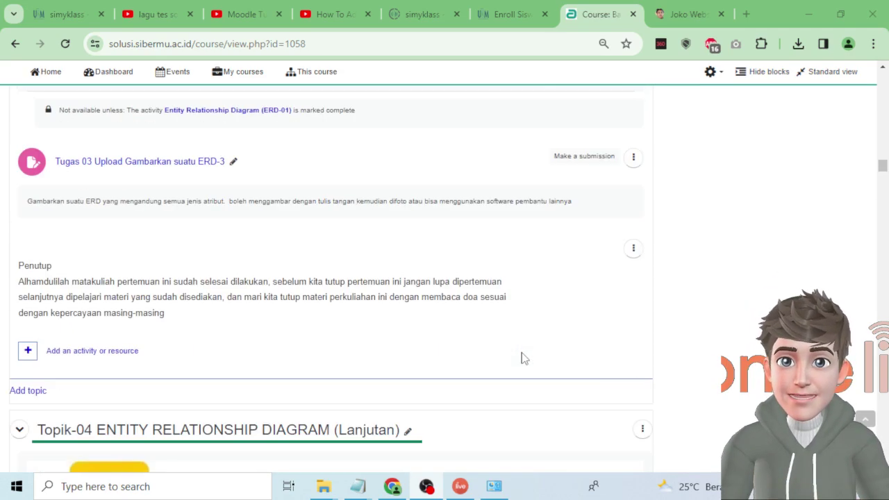
scroll(523, 358, "down", 15)
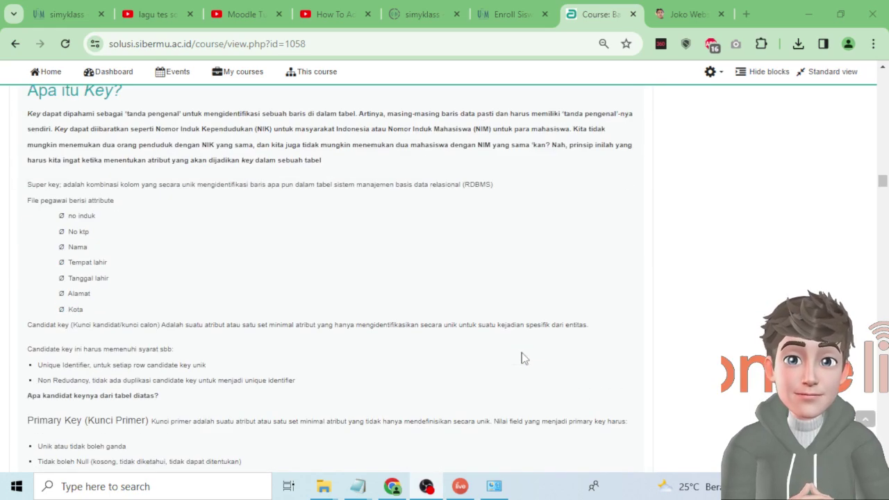
scroll(523, 358, "down", 15)
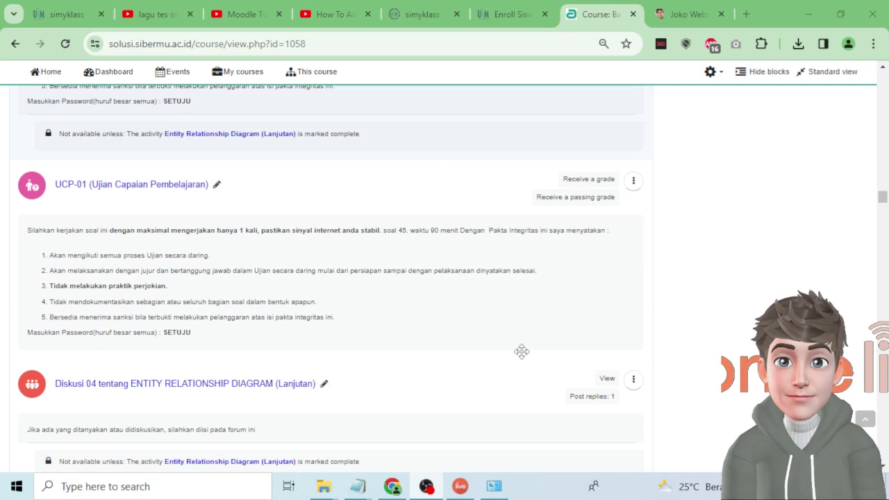
scroll(521, 352, "down", 2)
scroll(522, 352, "down", 2)
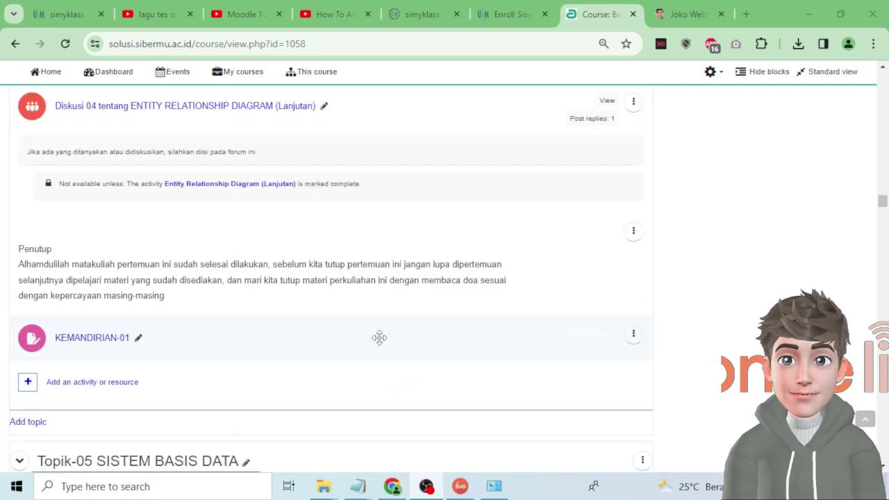
left_click(111, 345)
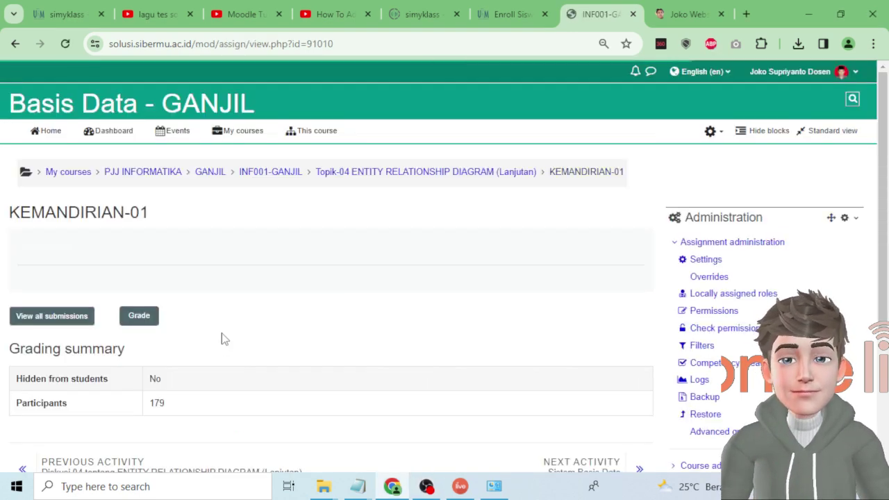
Open the individual grading view of KEMANDIRIAN-01 and advance from the first student to the second
scroll(220, 337, "down", 2)
scroll(220, 336, "up", 1)
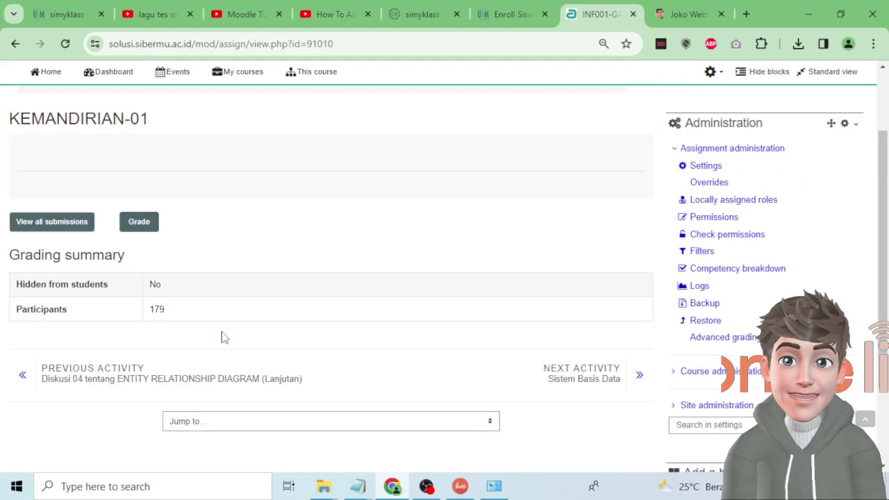
left_click(152, 226)
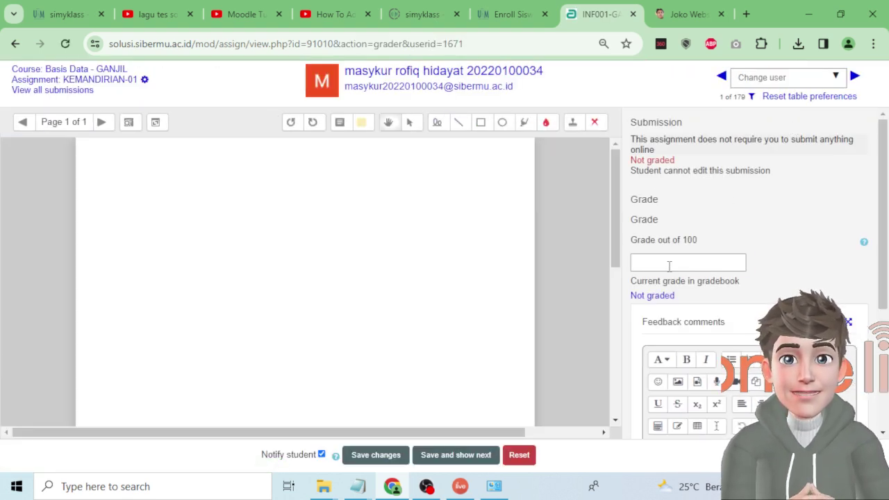
left_click(668, 266)
left_click(854, 75)
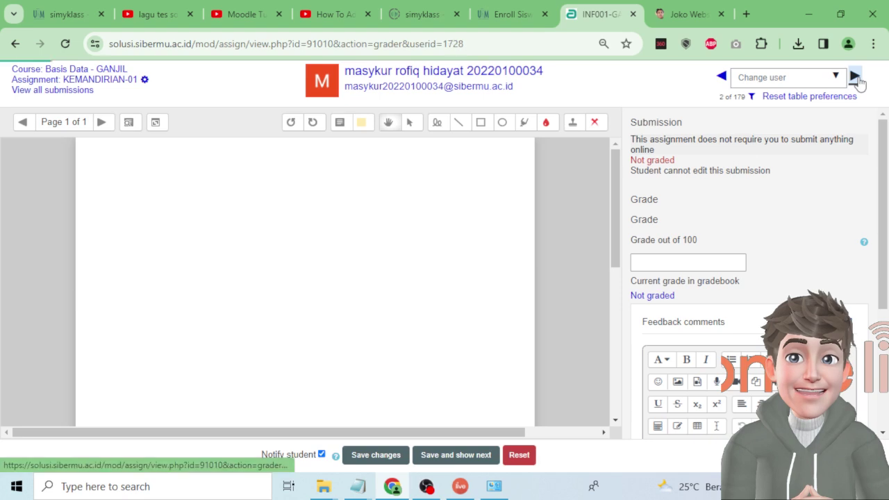
Return to the KEMANDIRIAN-01 overview and check the number of participants in its grading summary
left_click(15, 43)
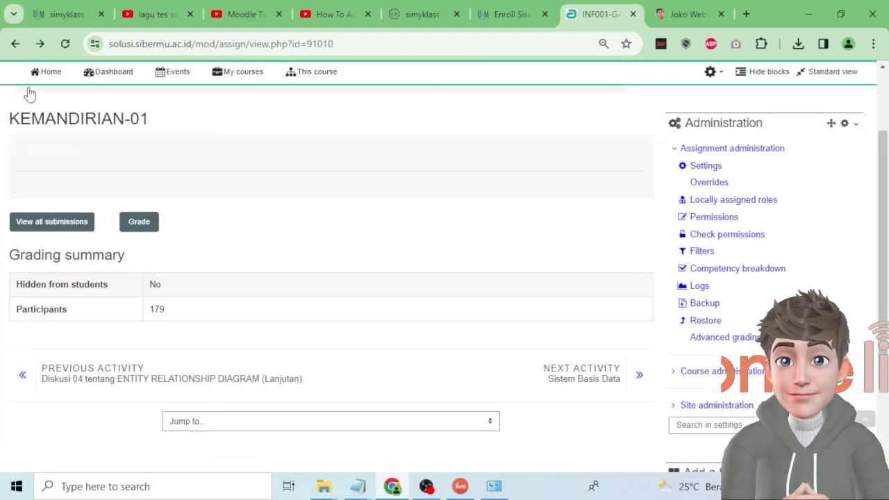
double_click(163, 309)
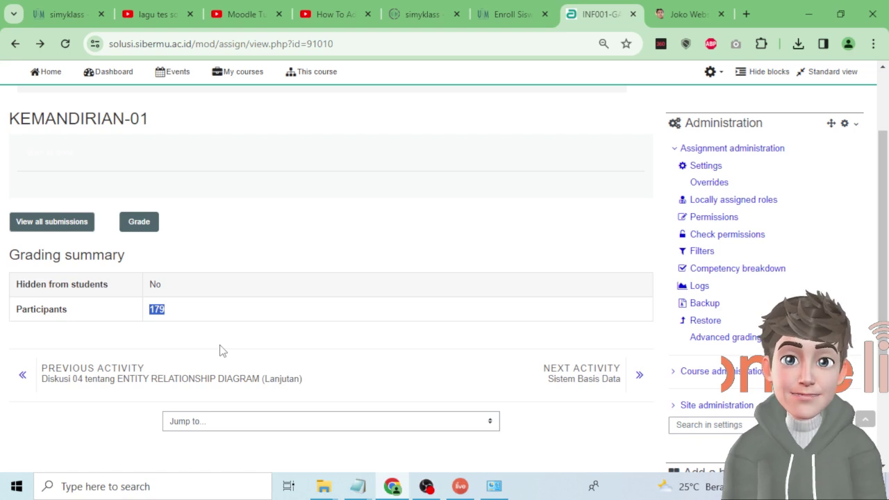
scroll(219, 351, "up", 2)
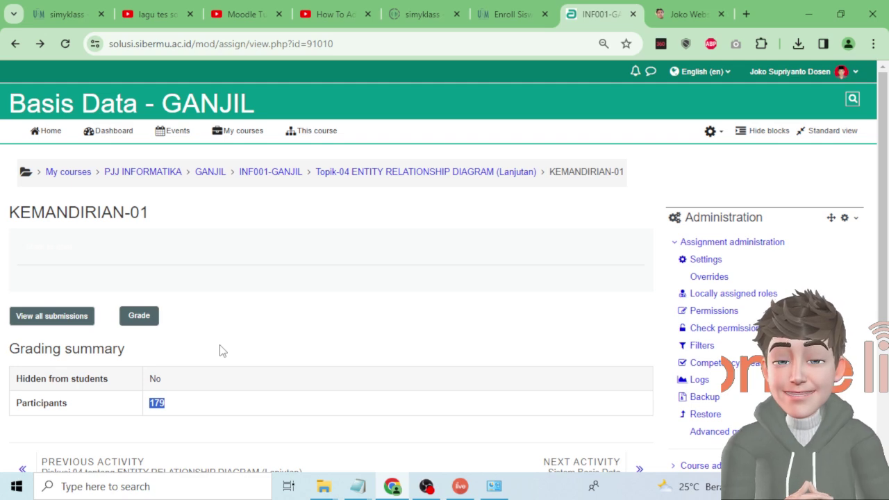
scroll(222, 351, "down", 3)
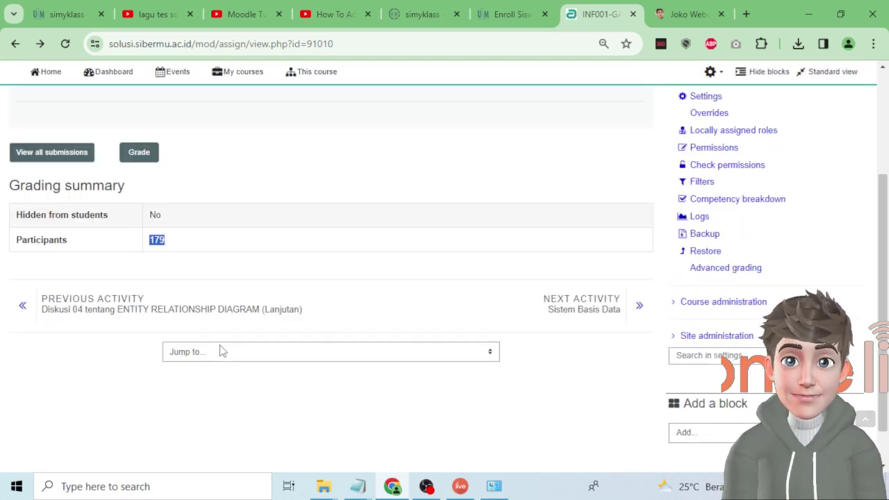
scroll(222, 351, "up", 3)
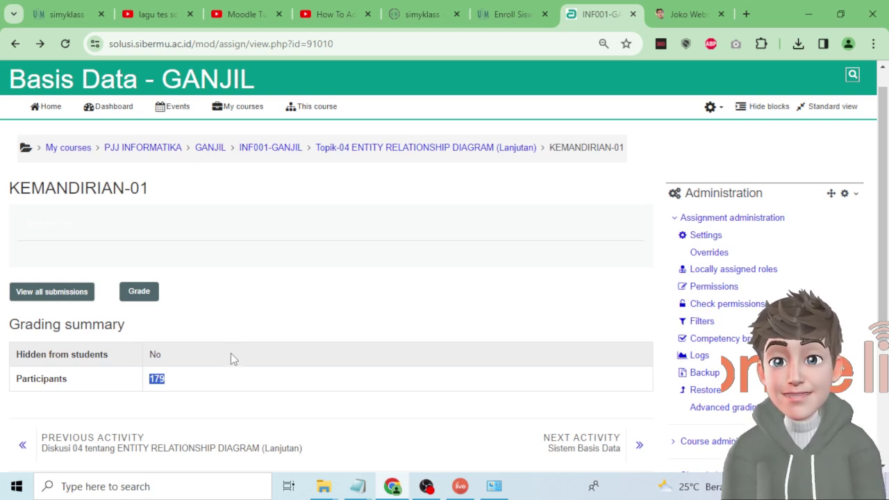
Go back to the INF001-GANJIL course page and open its gradebook setup
left_click(268, 154)
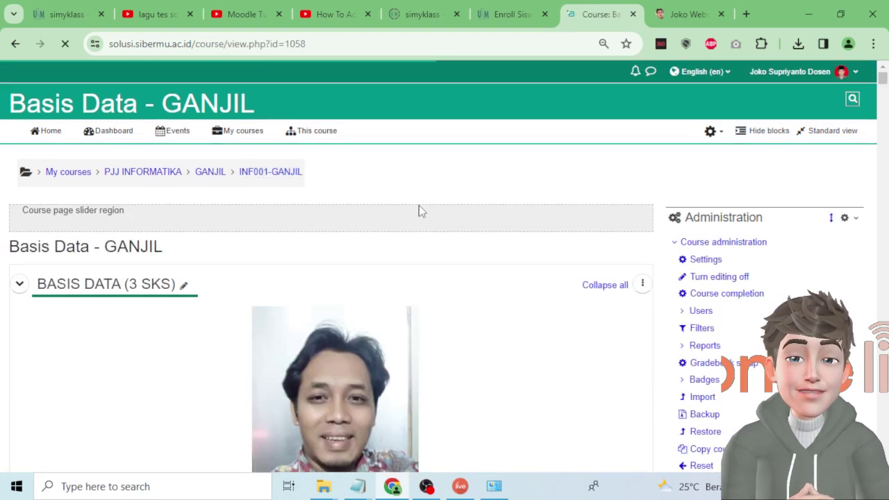
scroll(418, 208, "down", 2)
left_click(734, 200)
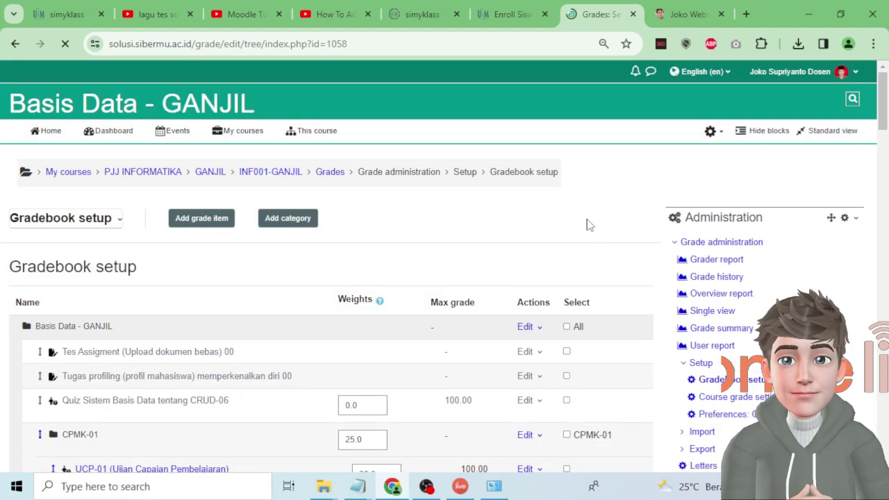
Open the course's grade export page and choose Excel spreadsheet as the export format
left_click(97, 220)
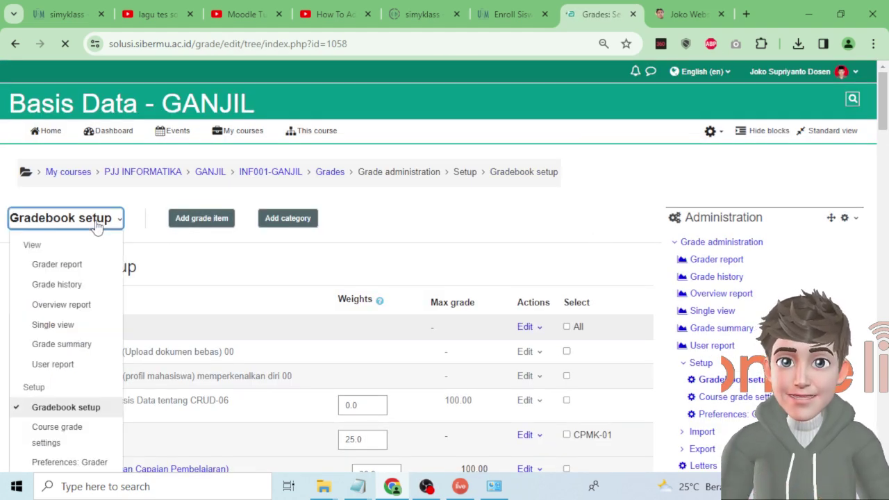
scroll(97, 220, "down", 2)
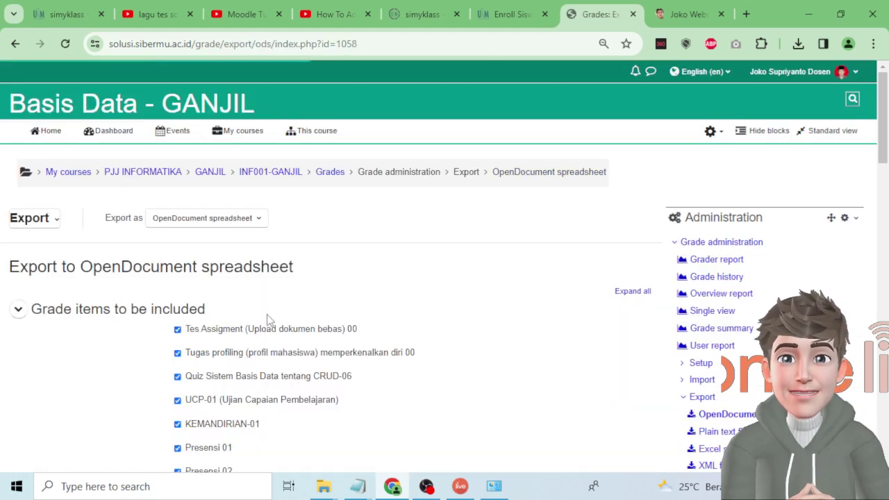
left_click(220, 221)
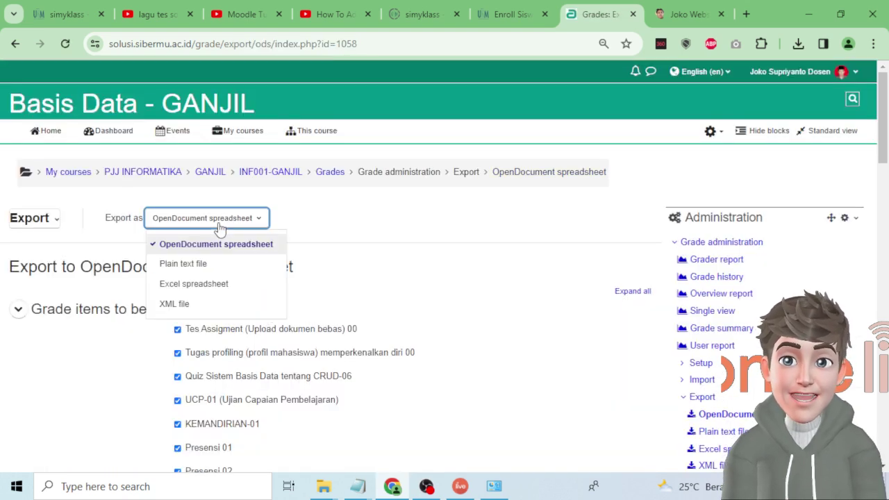
left_click(208, 284)
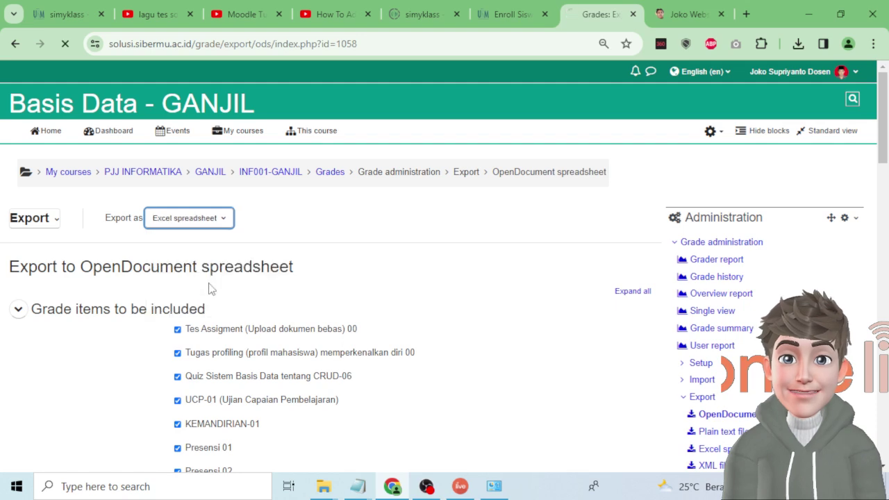
Deselect all grade items in the Excel spreadsheet export
scroll(347, 300, "down", 2)
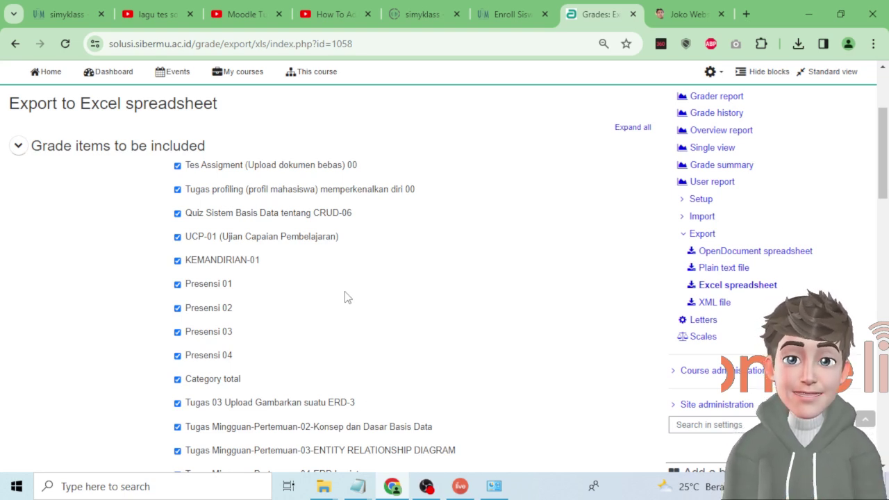
left_click(261, 166)
left_click(243, 190)
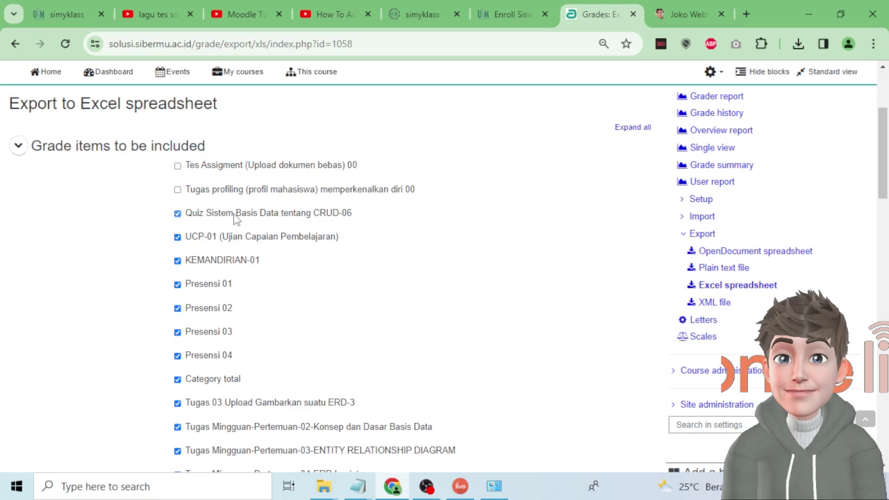
scroll(263, 286, "down", 20)
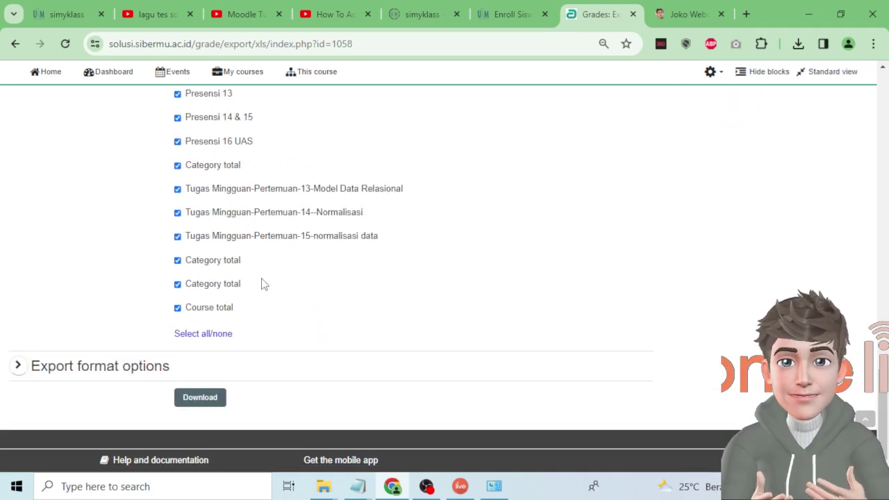
left_click(221, 334)
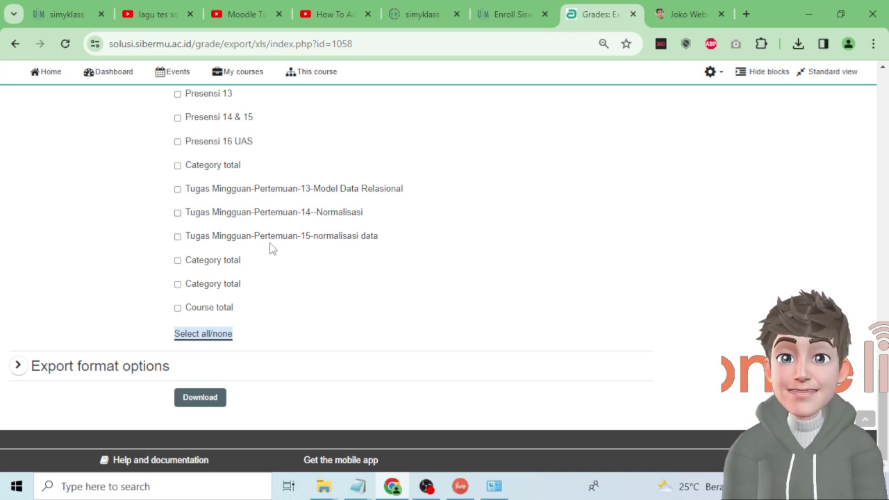
Include the KEMANDIRIAN-01 grade item in the Excel export
scroll(271, 248, "up", 8)
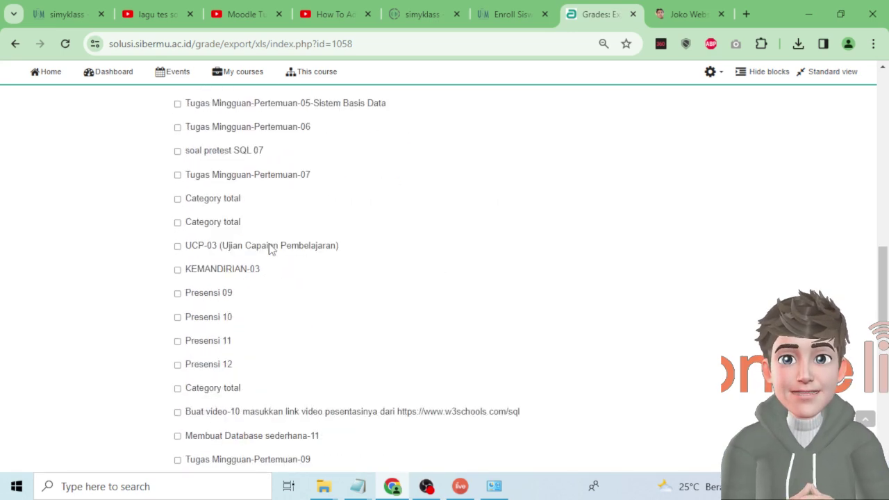
scroll(271, 248, "up", 12)
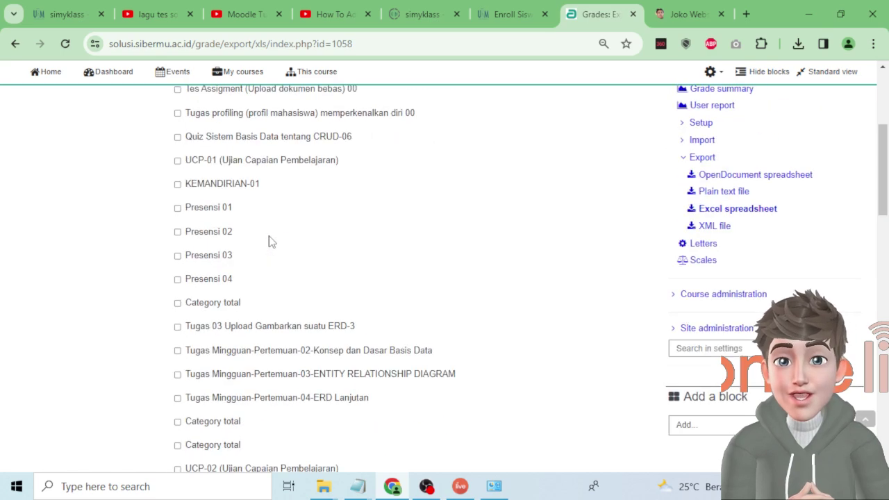
scroll(271, 239, "down", 3)
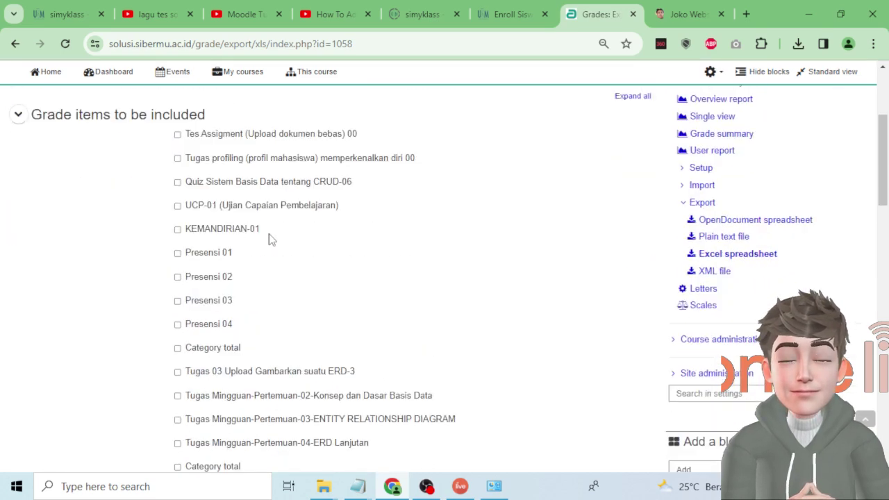
left_click(177, 229)
Include the KEMANDIRIAN-03 grade item in the Excel export
scroll(233, 277, "down", 2)
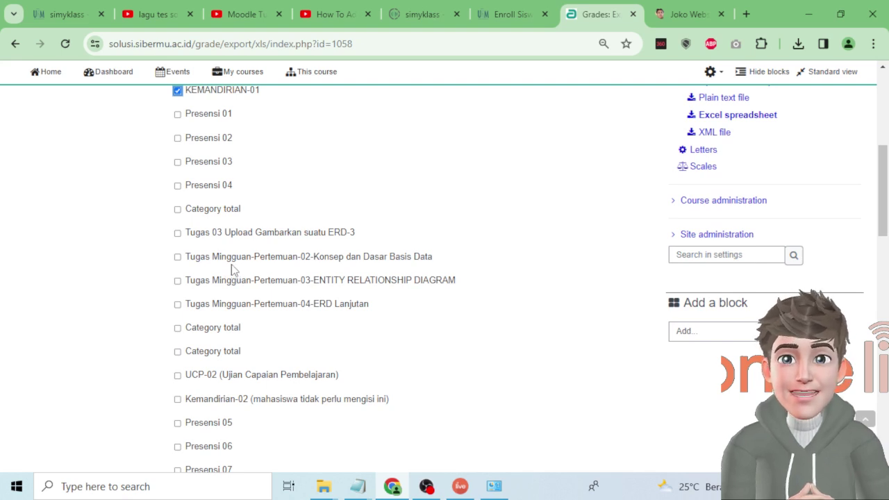
scroll(233, 271, "down", 2)
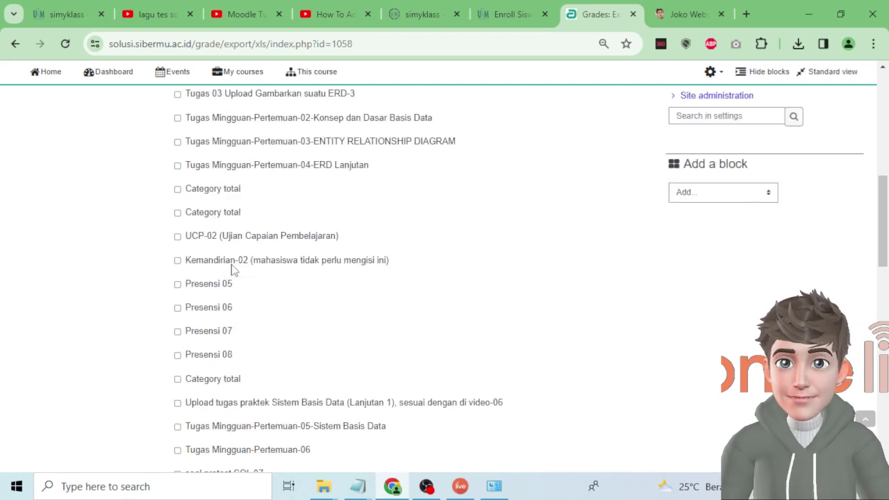
scroll(233, 270, "down", 1)
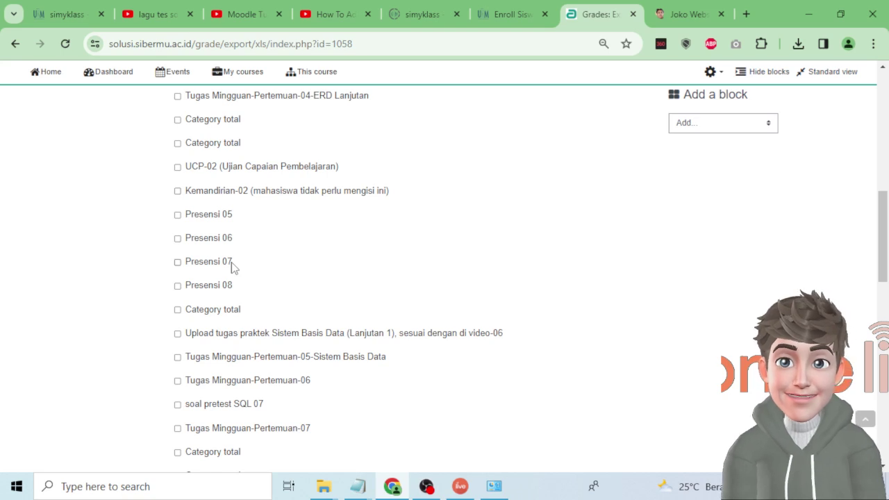
scroll(233, 267, "down", 3)
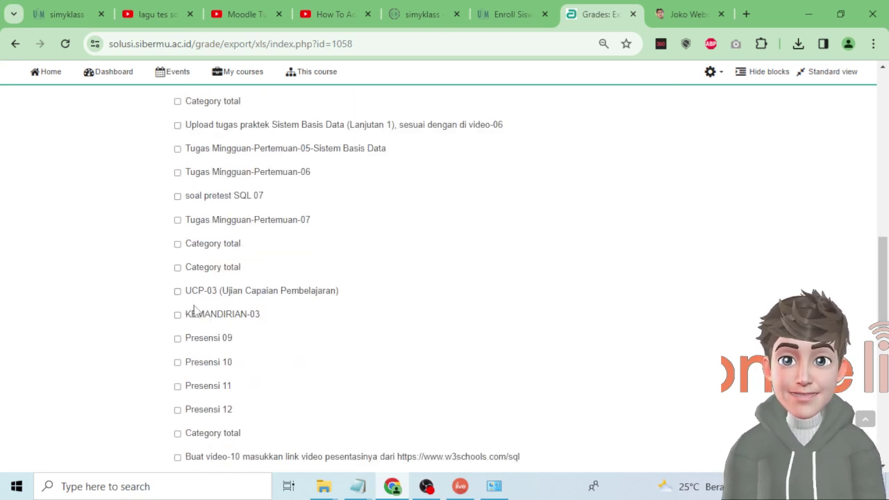
left_click(178, 314)
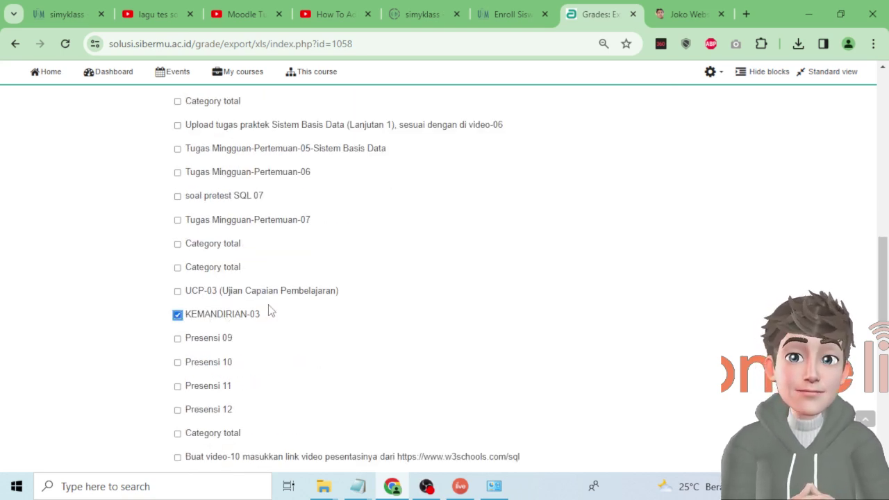
Include the Kemandirian-02 (mahasiswa tidak perlu mengisi ini) grade item in the Excel export
scroll(270, 309, "up", 2)
scroll(271, 305, "up", 4)
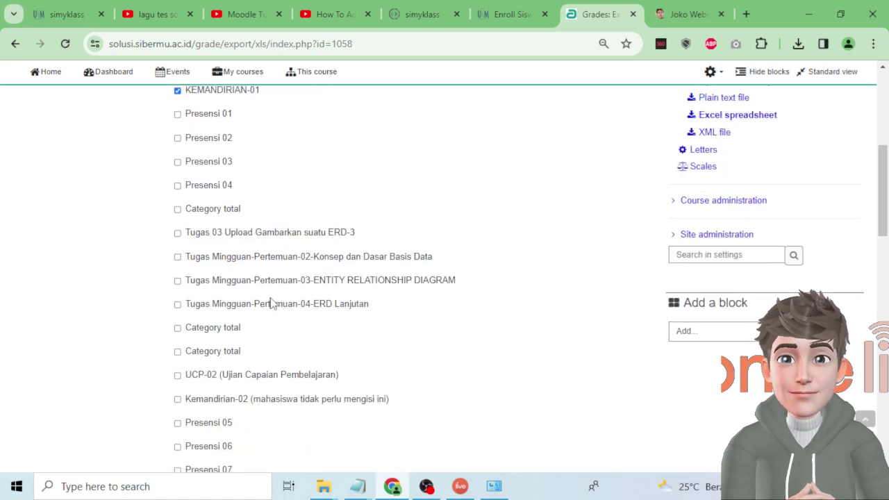
scroll(270, 303, "up", 3)
scroll(271, 300, "down", 4)
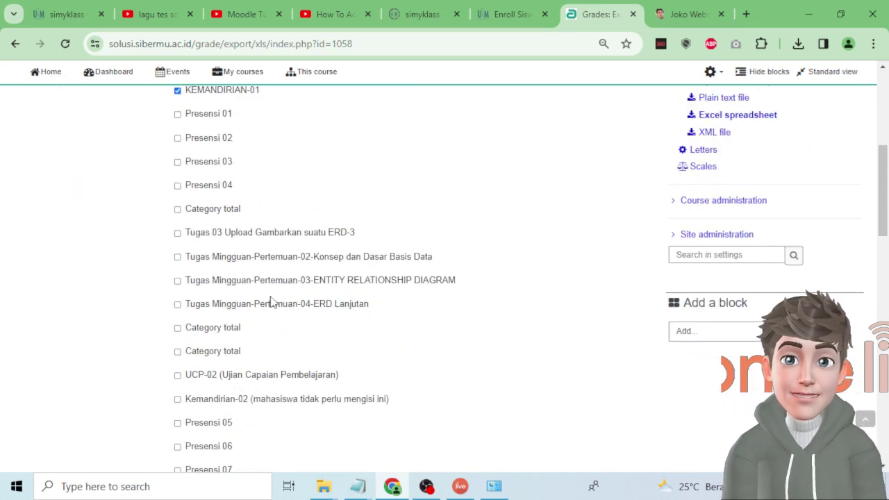
left_click(177, 330)
Include the Kemandirian-04 grade item in the Excel export
scroll(268, 336, "down", 5)
scroll(266, 327, "down", 6)
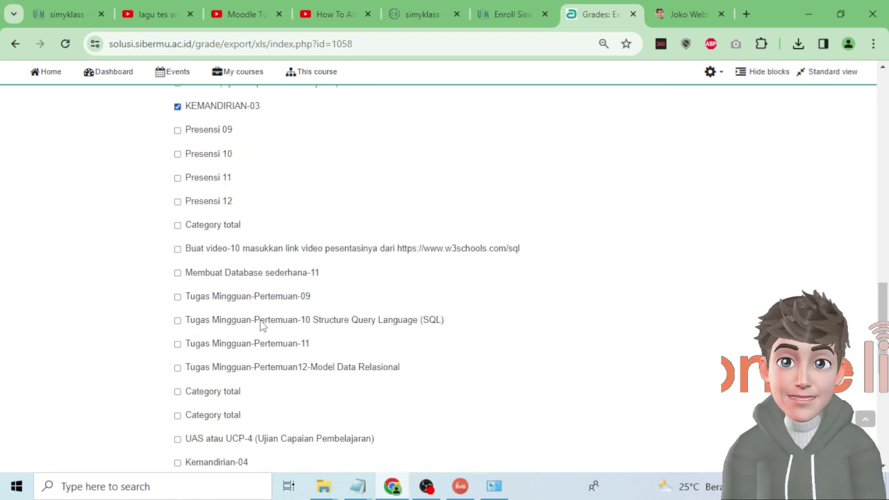
left_click(177, 254)
scroll(294, 315, "down", 3)
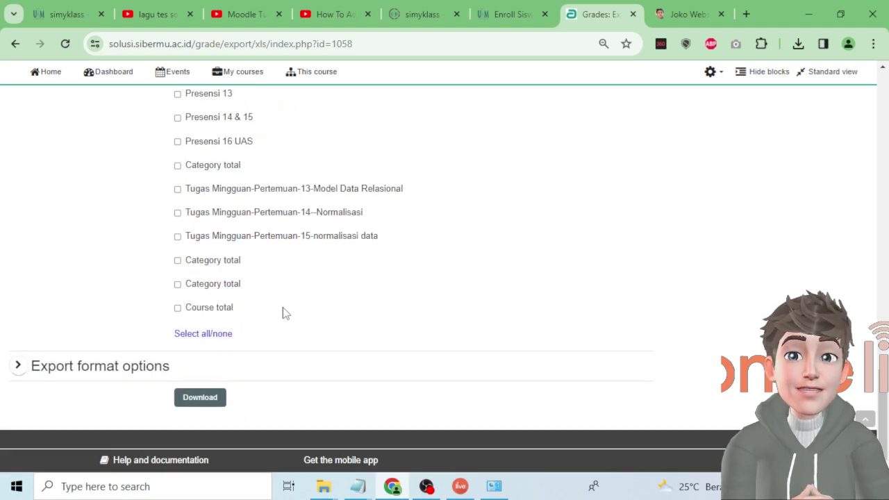
Download the grade export and save it as INF001-GANJIL Grades.xlsx in the Documents folder
scroll(284, 313, "up", 20)
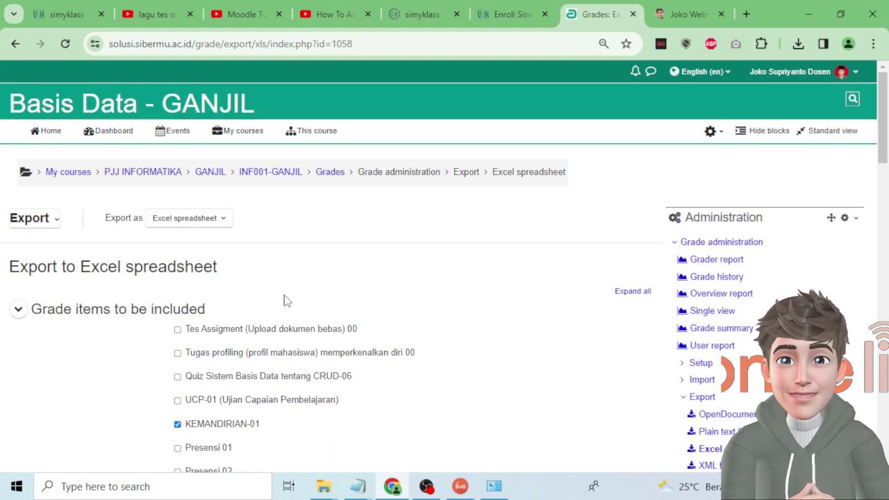
scroll(285, 300, "down", 20)
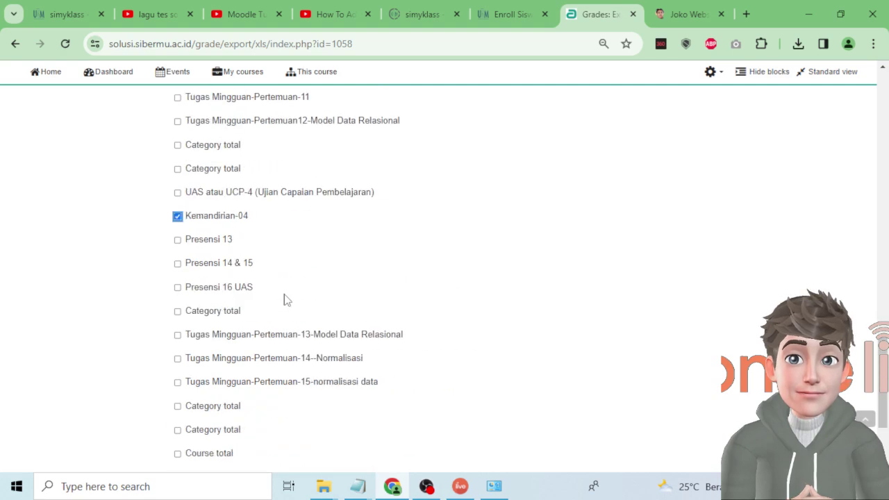
left_click(208, 401)
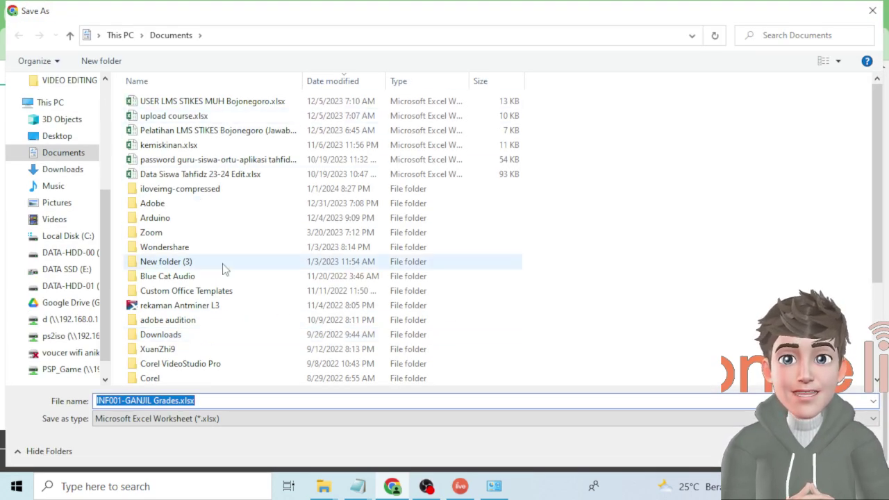
left_click(64, 152)
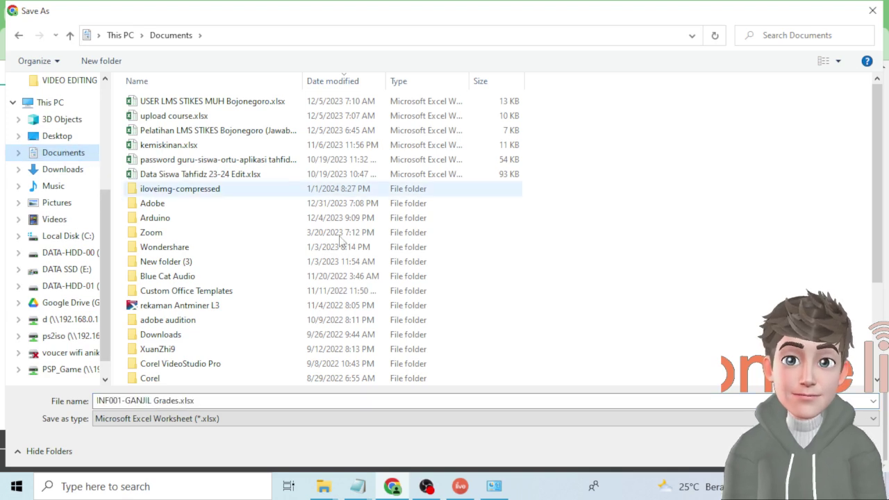
key("Return")
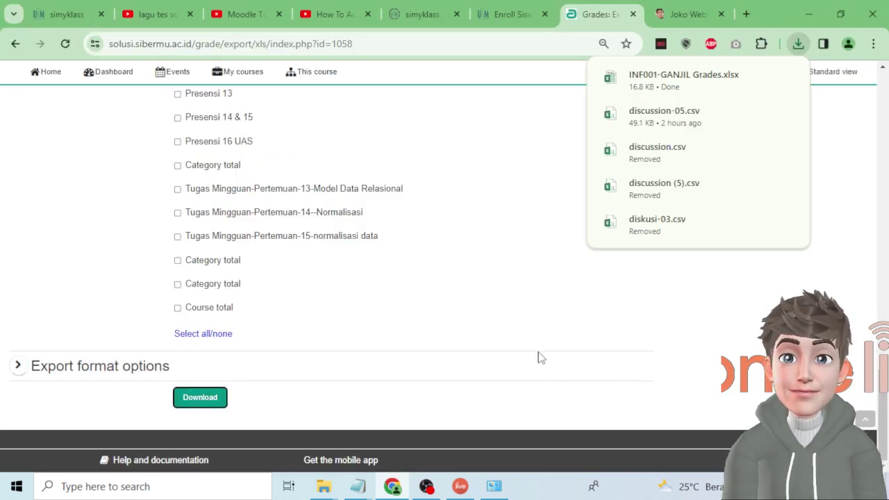
Open the downloaded INF001-GANJIL Grades.xlsx in Excel and enable editing
left_click(660, 84)
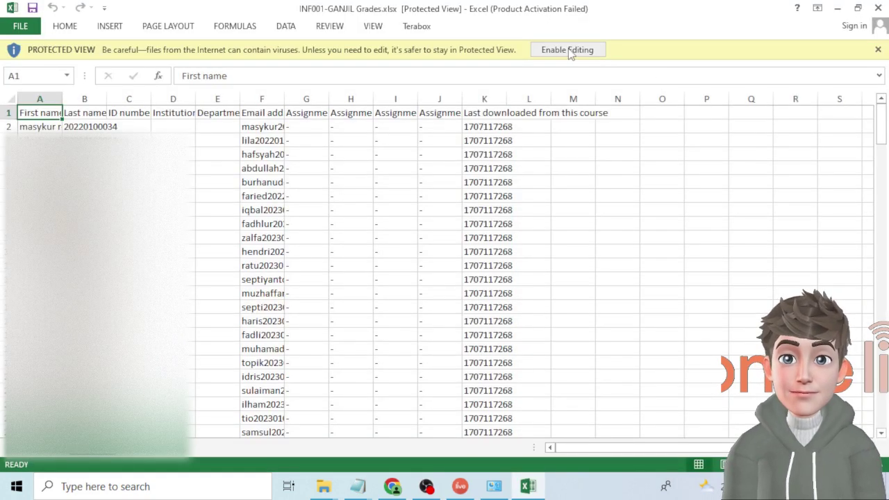
left_click(568, 50)
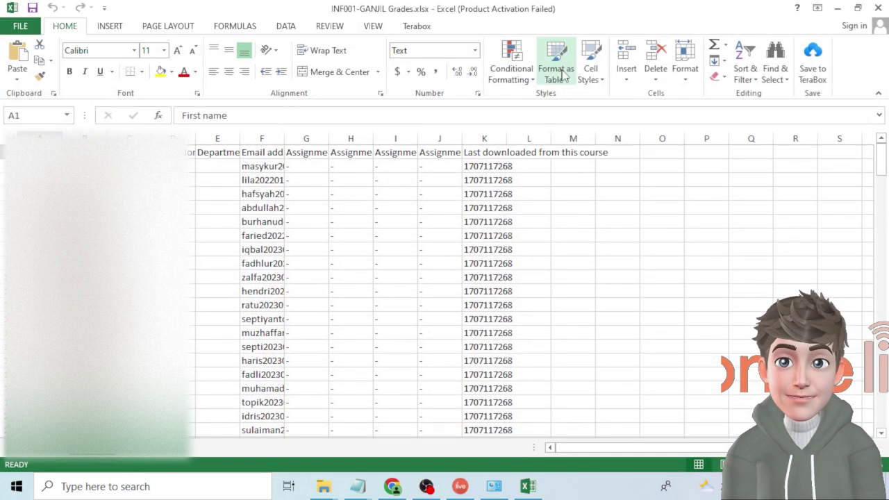
left_click(259, 208)
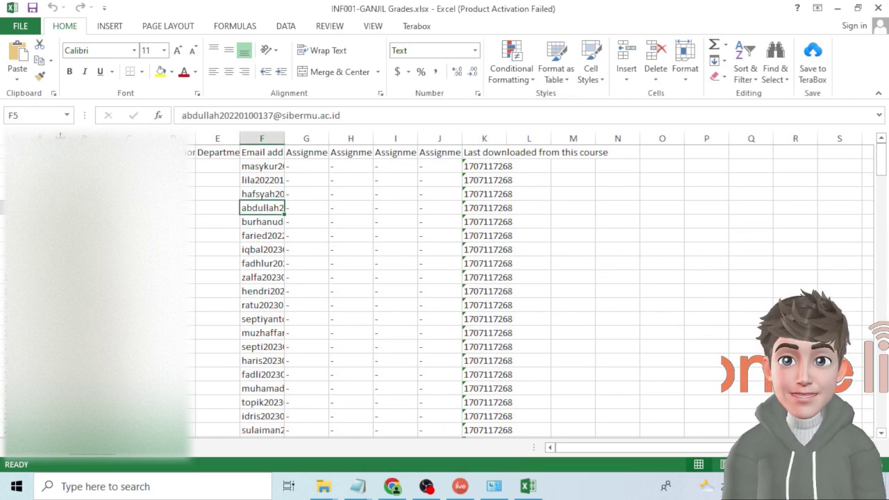
Widen column A with the first names and assignment columns G and H
left_click(581, 374)
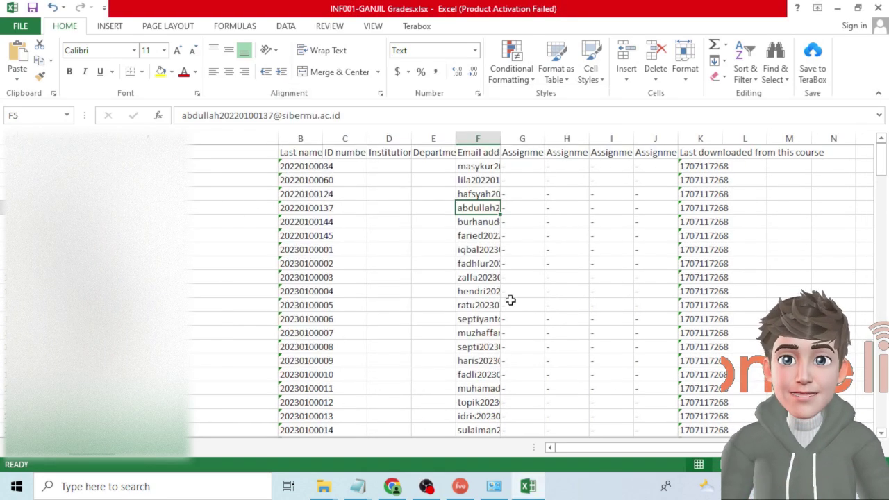
left_click_drag(278, 138, 167, 138)
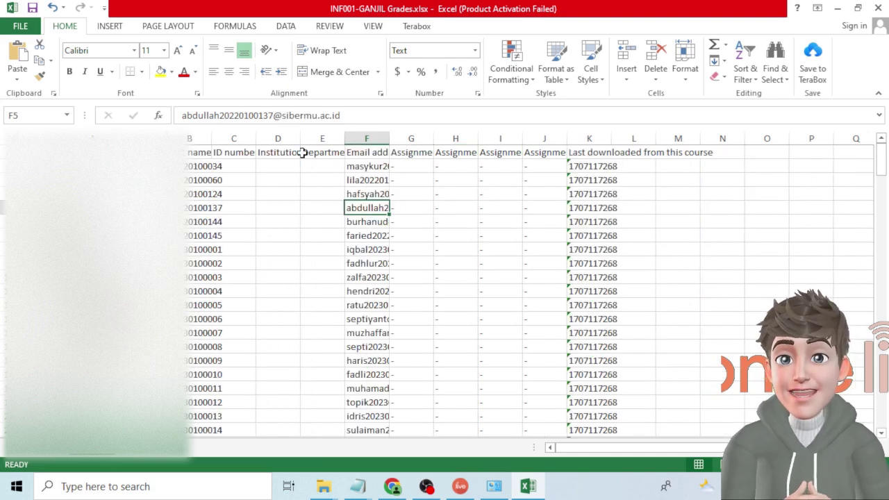
left_click(212, 143)
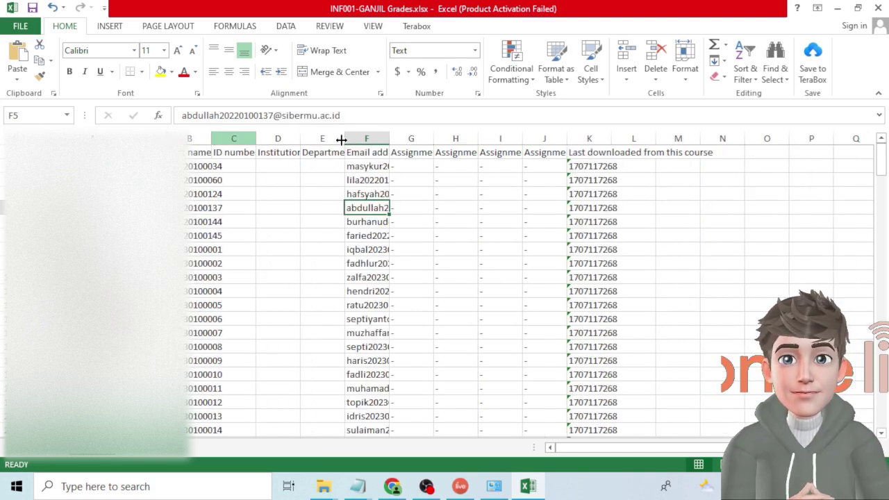
left_click_drag(433, 138, 583, 139)
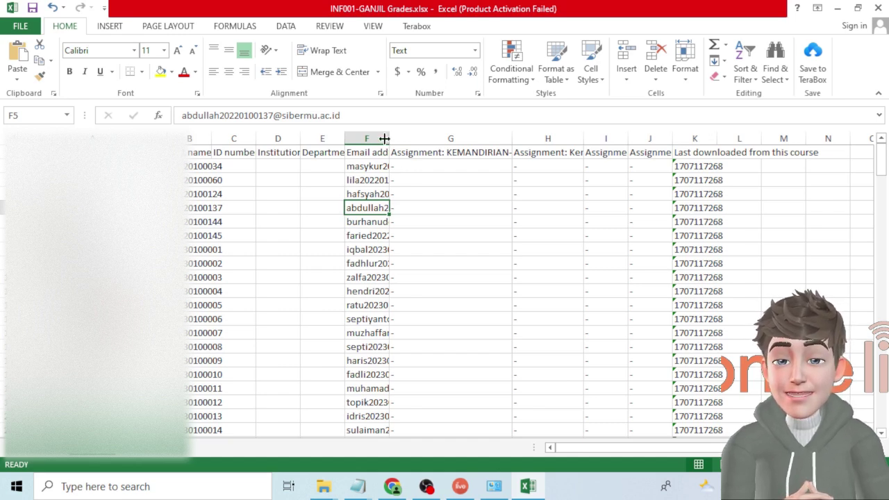
Enter a grade of 100 in cell G2 for the first student's KEMANDIRIAN-01 assignment
left_click(444, 168)
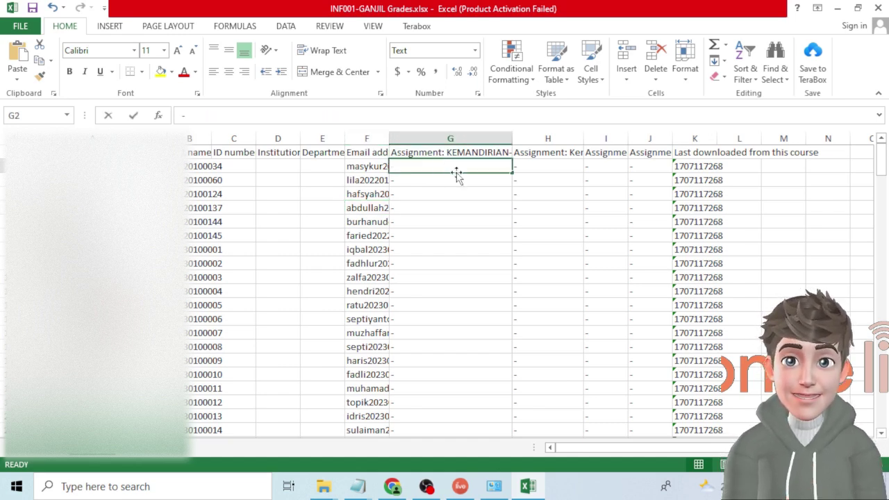
type("100")
key("Return")
left_click(452, 167)
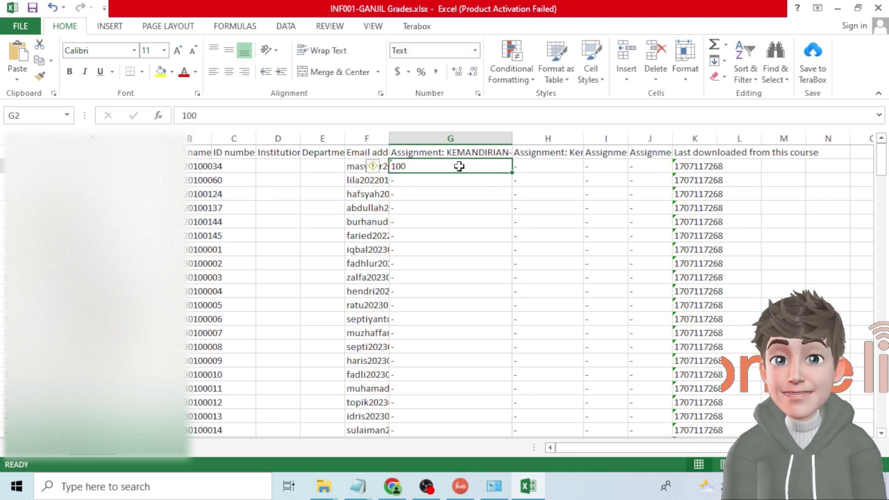
Try to fill the text value from G2 down to the last student and across assignment columns G to J
left_click_drag(512, 173, 628, 383)
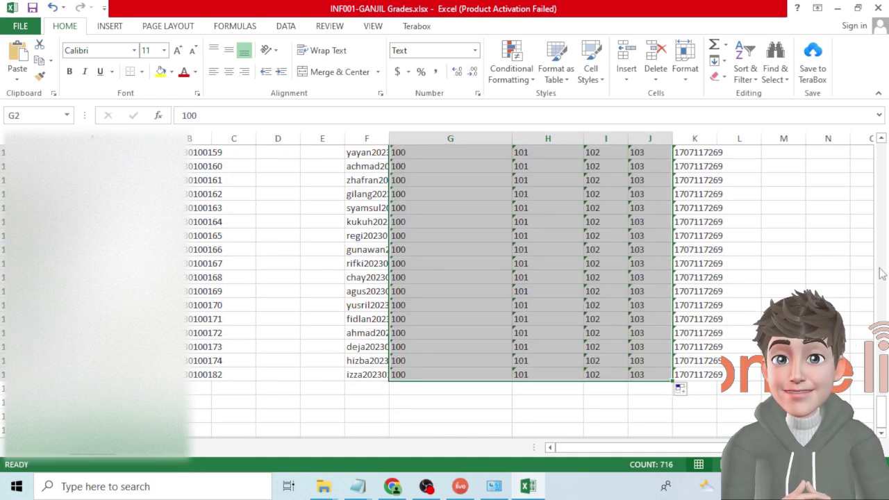
left_click_drag(884, 158, 882, 410)
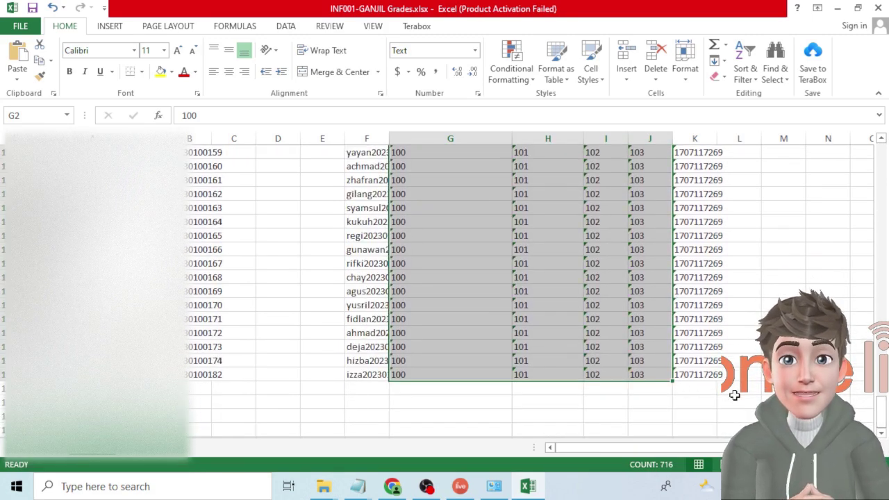
left_click(649, 360)
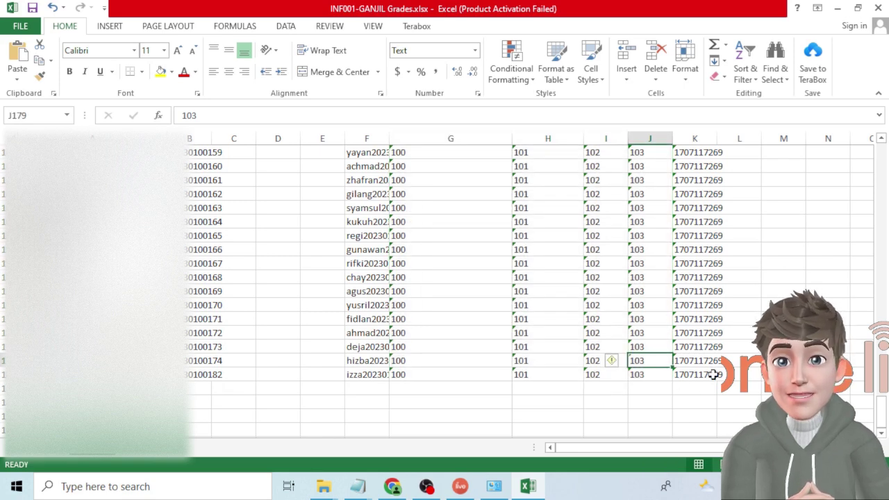
left_click_drag(882, 410, 883, 142)
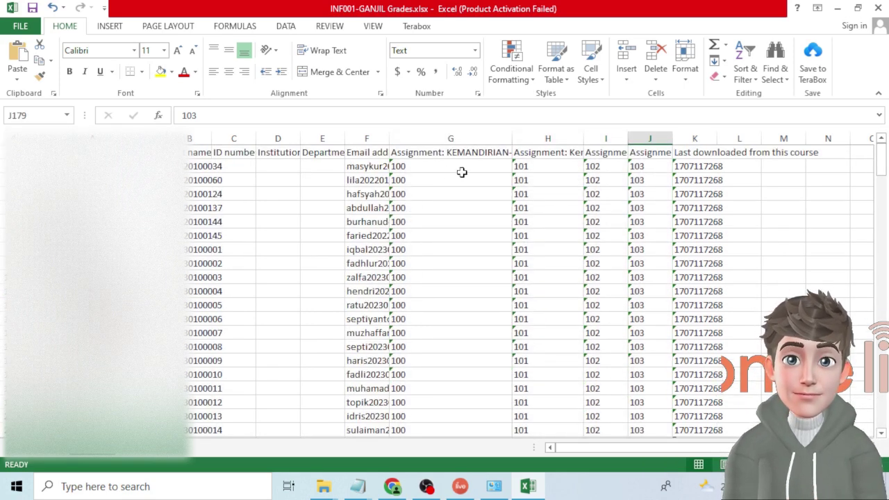
Convert the grade stored as text in cell G2 to a number
left_click(422, 167)
left_click_drag(511, 175, 416, 169)
left_click(383, 166)
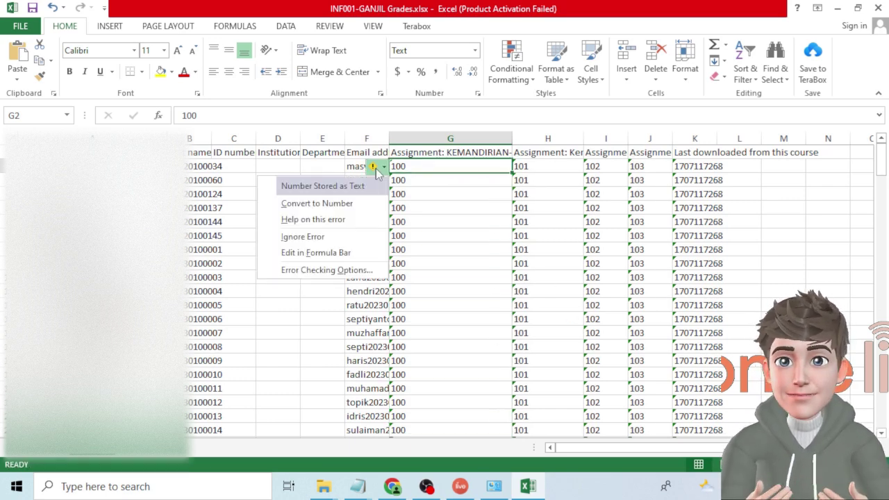
left_click(350, 203)
Fill the grade 100 from G2 down to the last student and across assignment columns H to J
left_click_drag(512, 173, 541, 395)
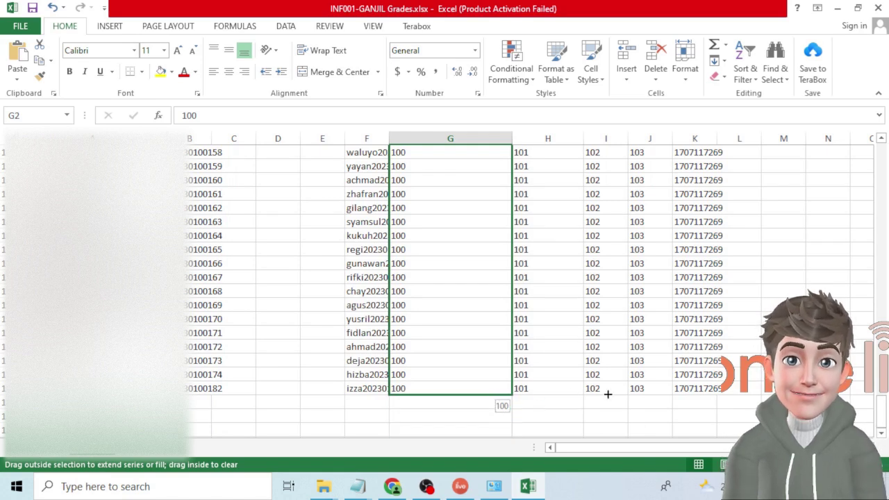
left_click_drag(653, 389, 653, 388)
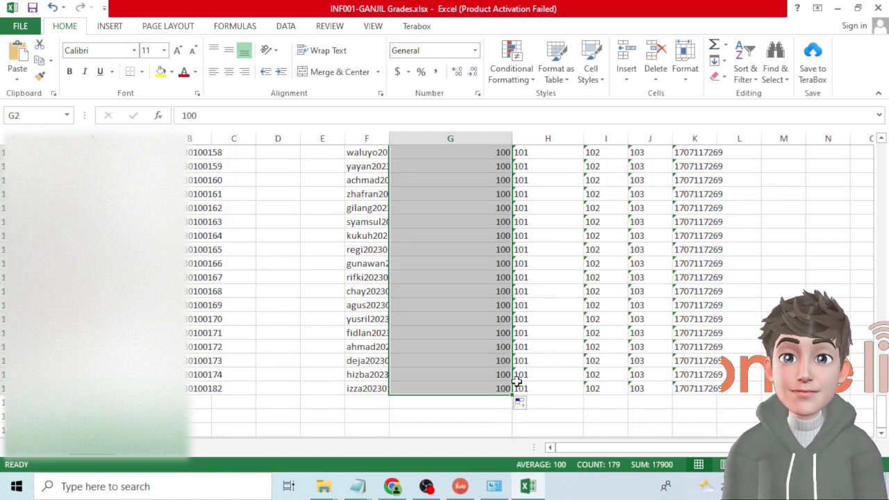
left_click_drag(512, 395, 659, 391)
Fit the widths of assignment columns G and H to their full headings
scroll(604, 352, "up", 13)
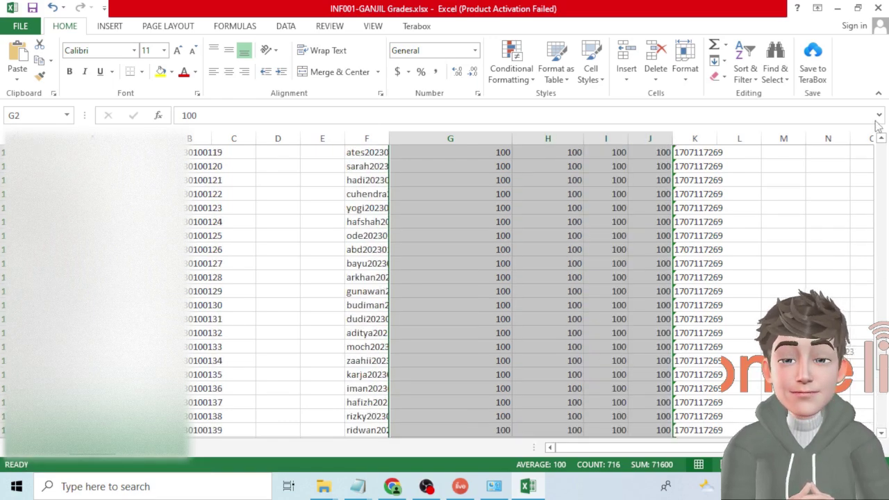
left_click_drag(879, 129, 878, 127)
double_click(513, 133)
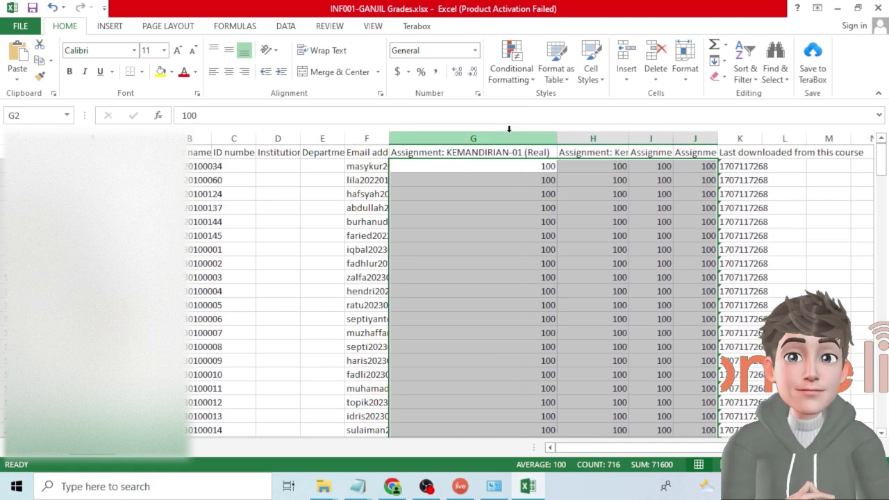
left_click(622, 138)
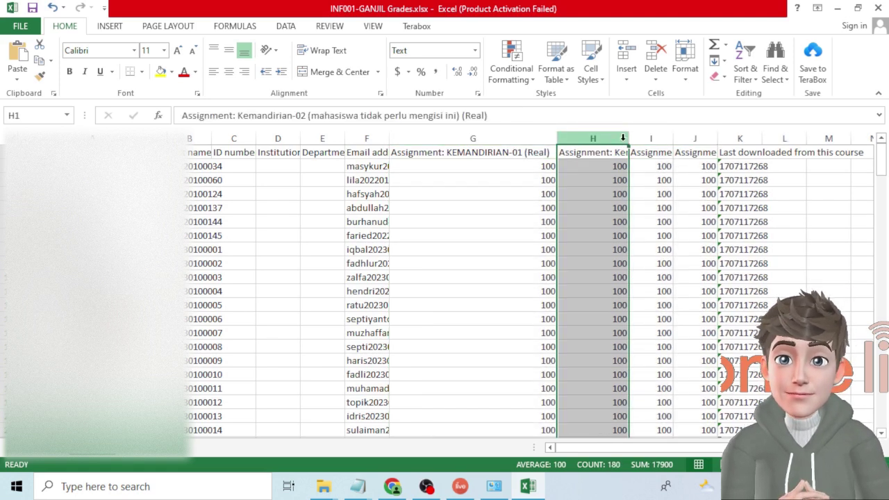
double_click(628, 138)
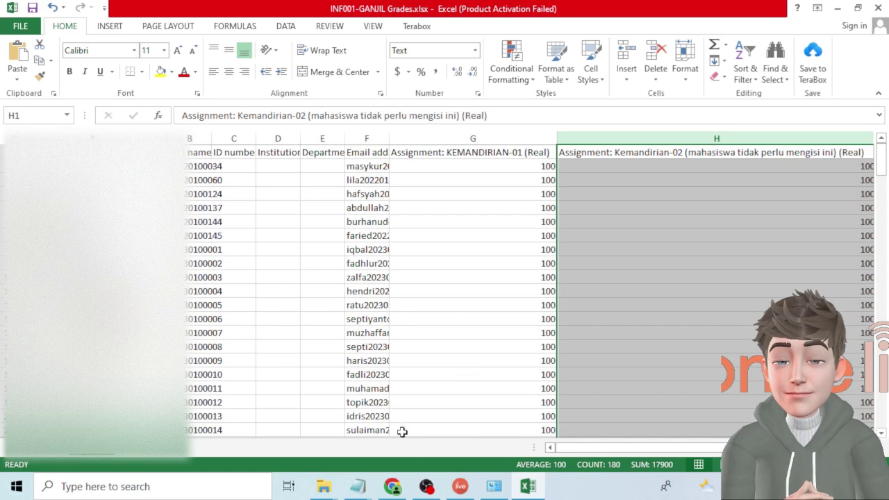
left_click_drag(562, 448, 613, 447)
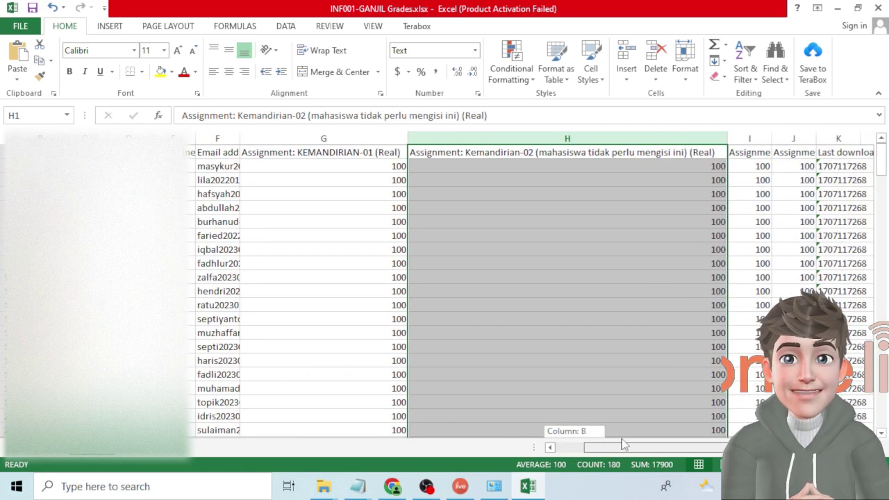
Resize assignment columns H to J to a similar, readable width and delete the Last downloaded column K
left_click_drag(725, 140, 841, 134)
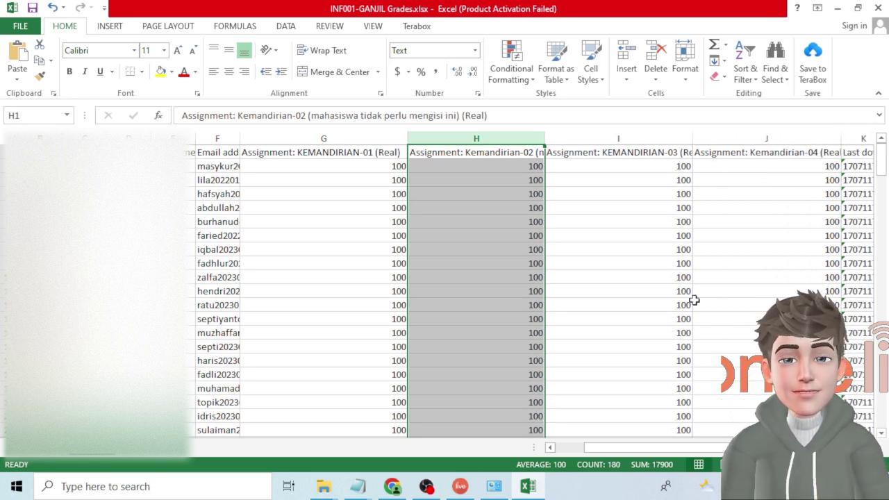
left_click_drag(622, 448, 637, 448)
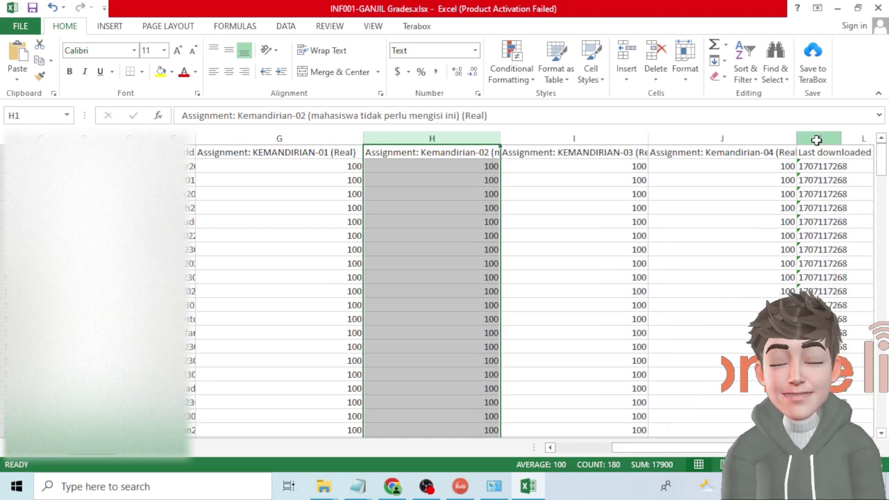
right_click(816, 140)
left_click(748, 254)
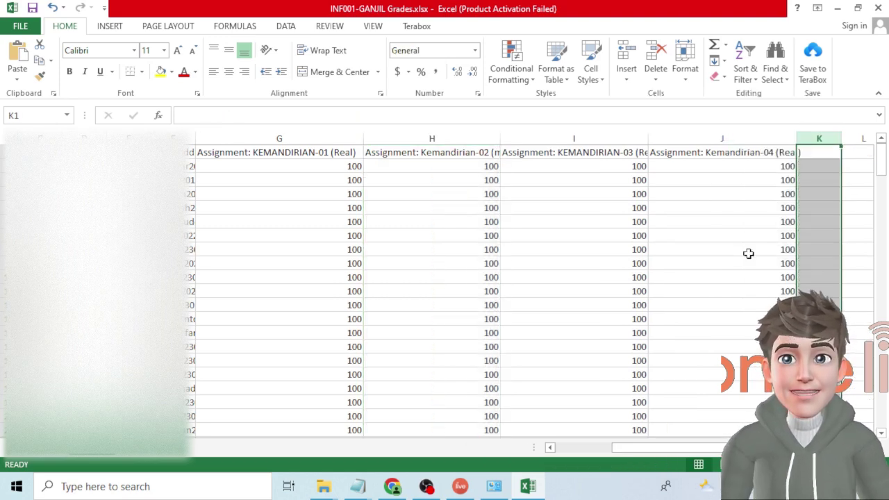
scroll(692, 427, "left", 3)
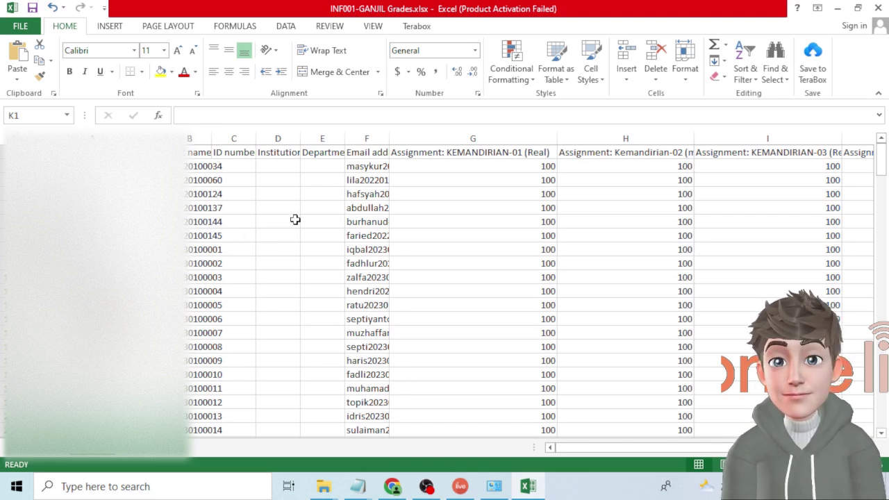
left_click(326, 138)
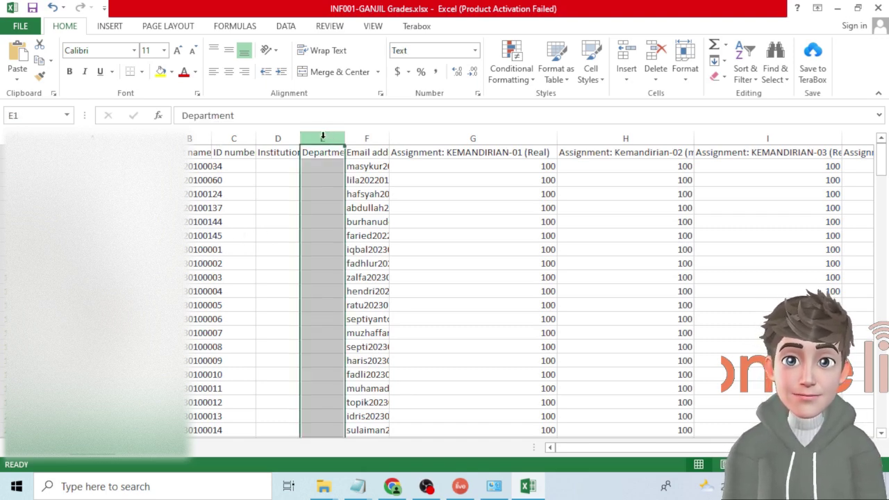
left_click_drag(317, 139, 240, 137)
right_click(243, 139)
key("Escape")
left_click(229, 152)
left_click(283, 154)
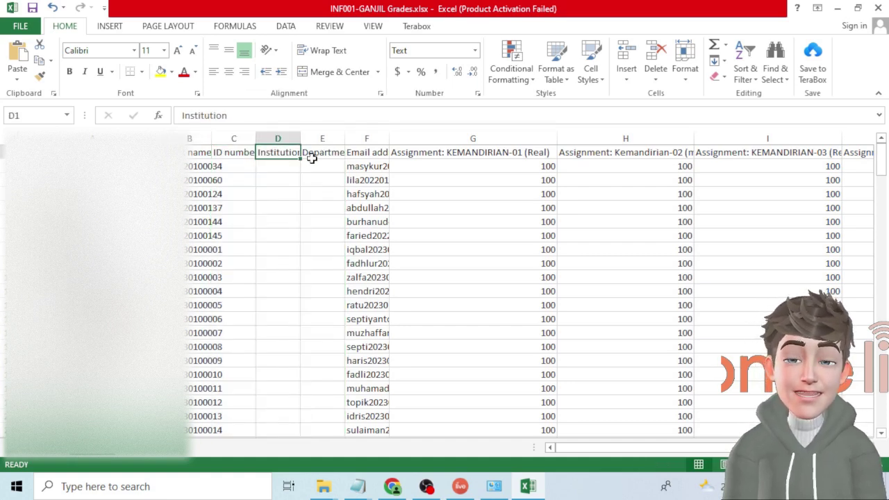
left_click(317, 153)
Delete the ID number, Institution and Department columns (C to E) from the grades sheet
left_click_drag(321, 139, 236, 139)
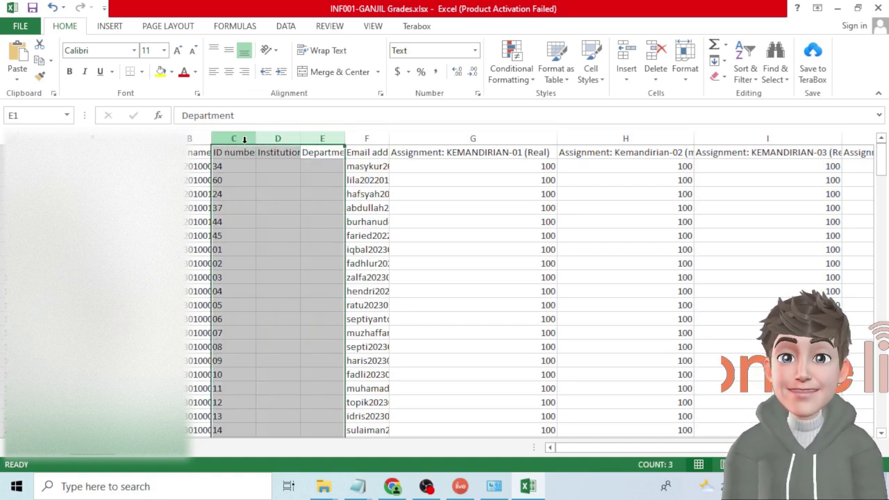
right_click(244, 143)
left_click(276, 258)
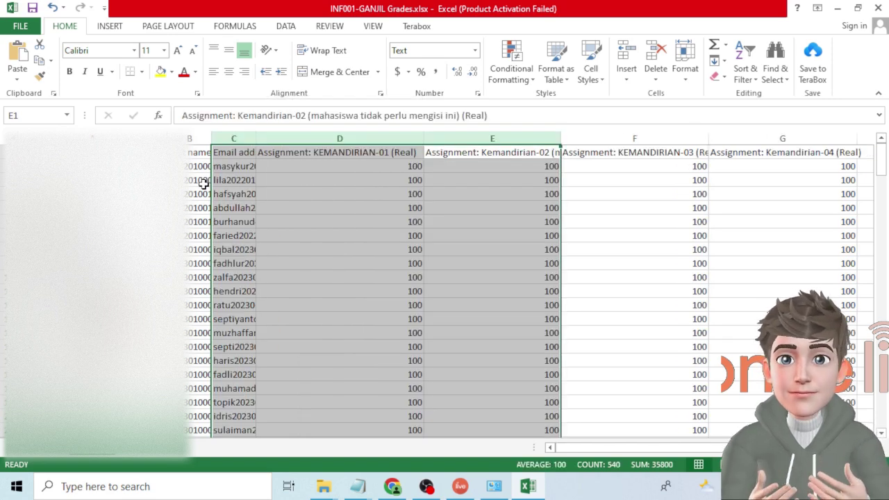
Fit the width of the Email address column C to its full contents
left_click(200, 182)
left_click(231, 151)
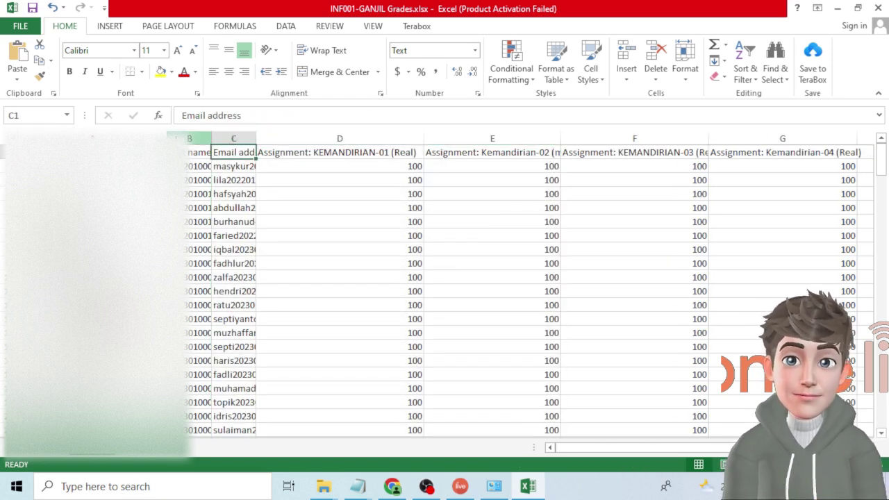
double_click(255, 139)
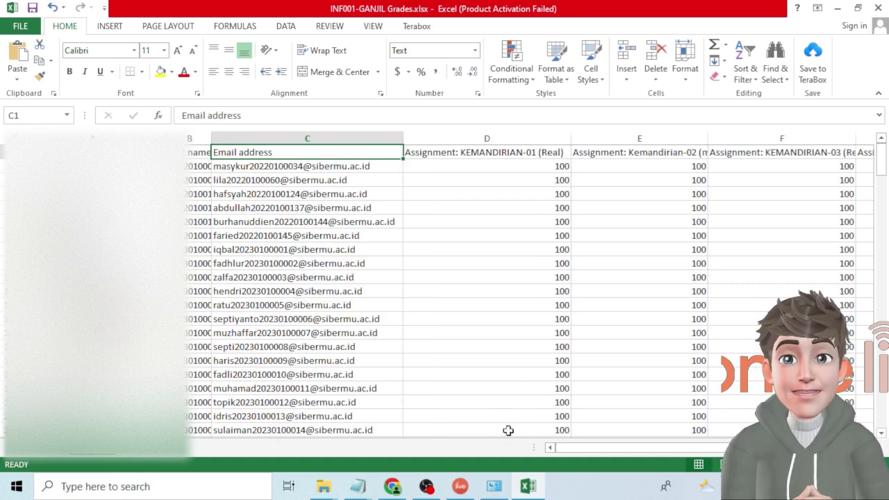
Save a copy of the workbook in the Documents folder as NILAI KEMANDIRIAN in CSV (Comma delimited) format, keeping that format
left_click_drag(584, 453, 660, 452)
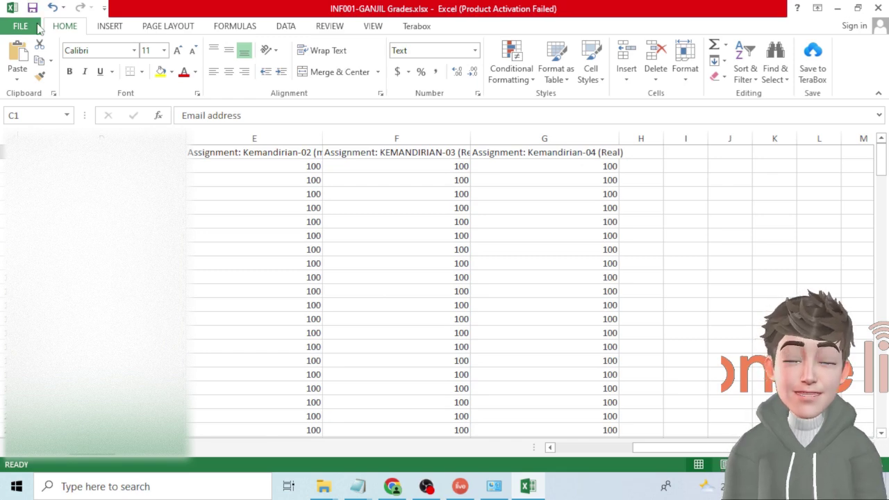
left_click(37, 26)
left_click(32, 164)
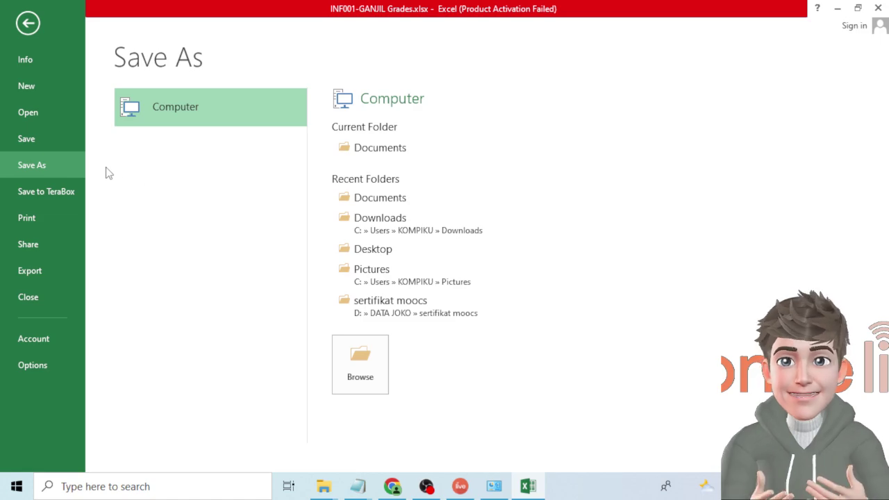
left_click(356, 360)
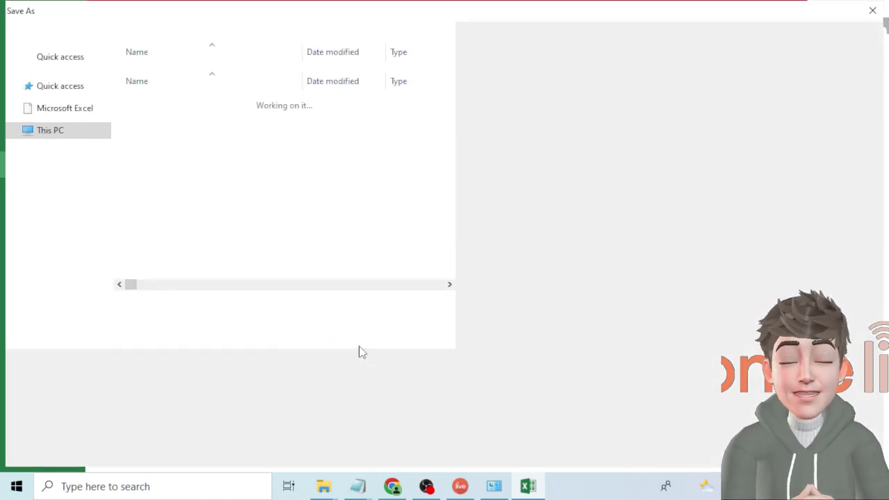
left_click(194, 377)
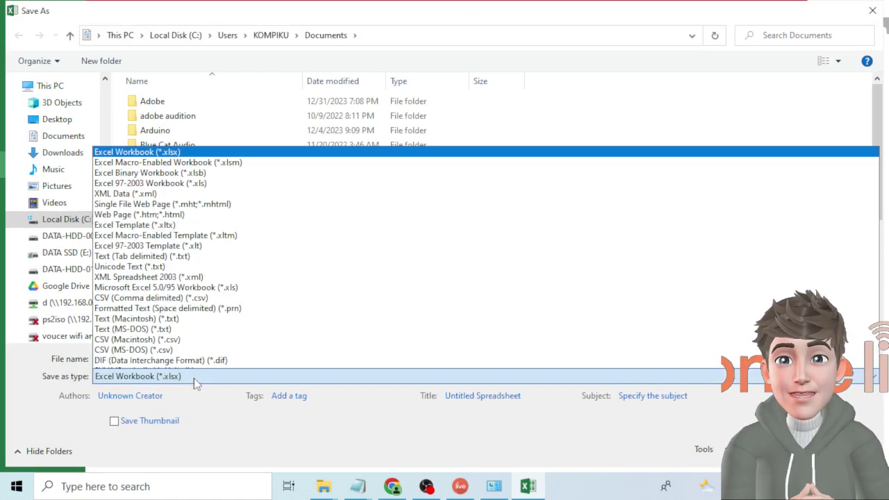
left_click(136, 227)
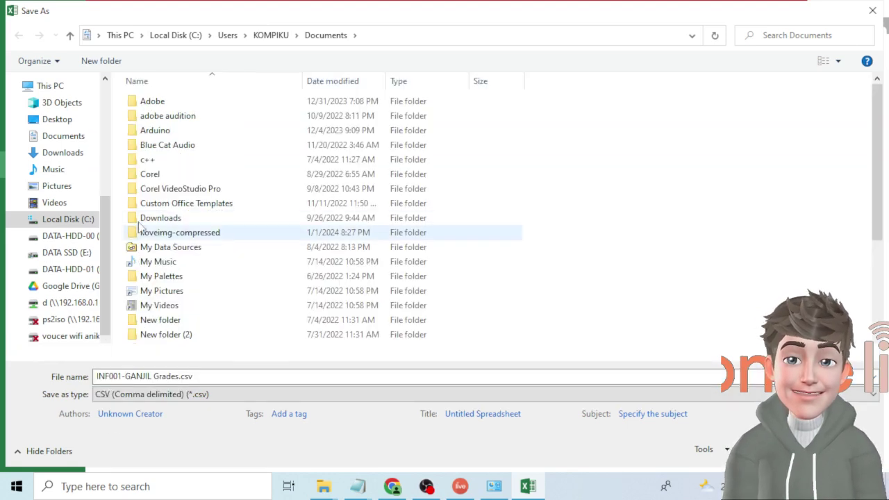
left_click(185, 373)
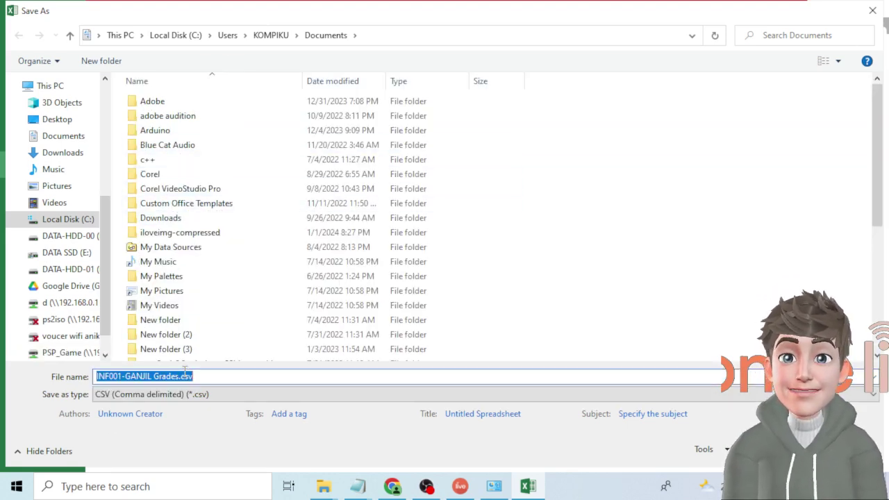
type("NilA")
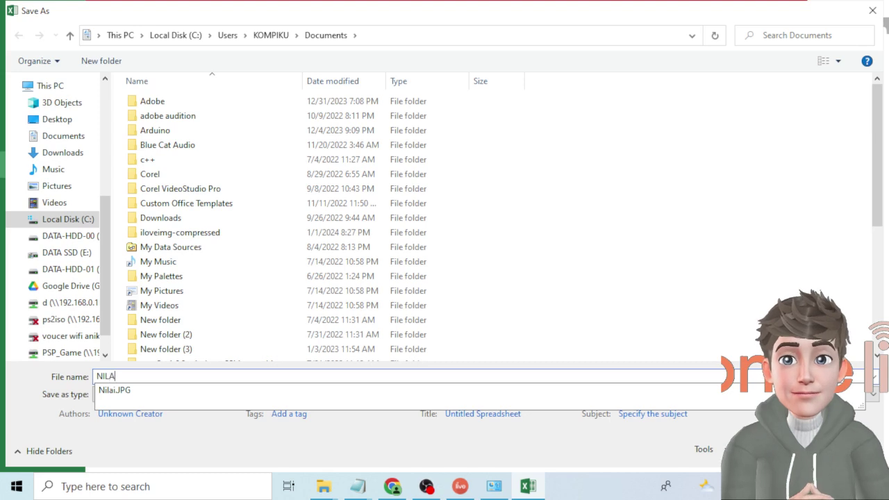
type("I KEMANDIRIAN")
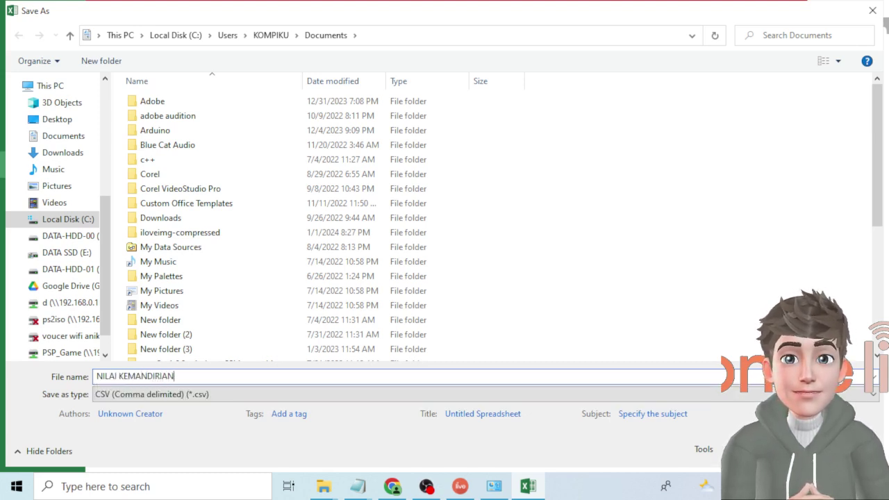
key("Return")
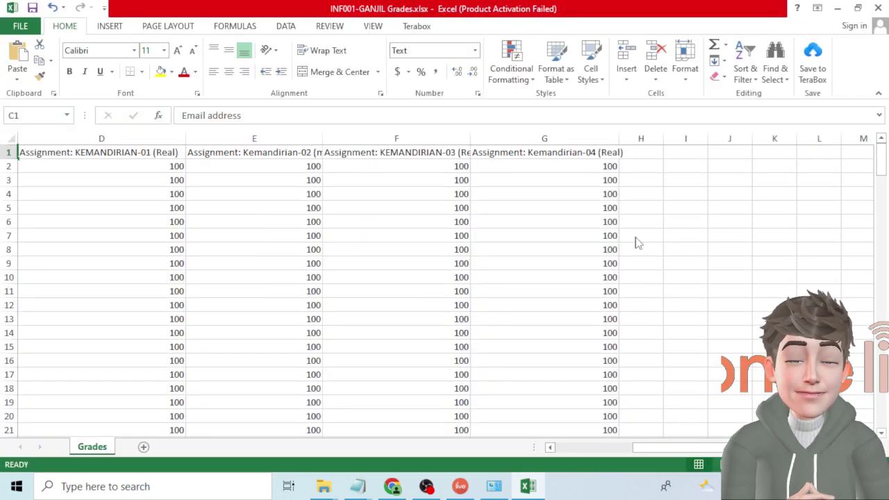
left_click(391, 281)
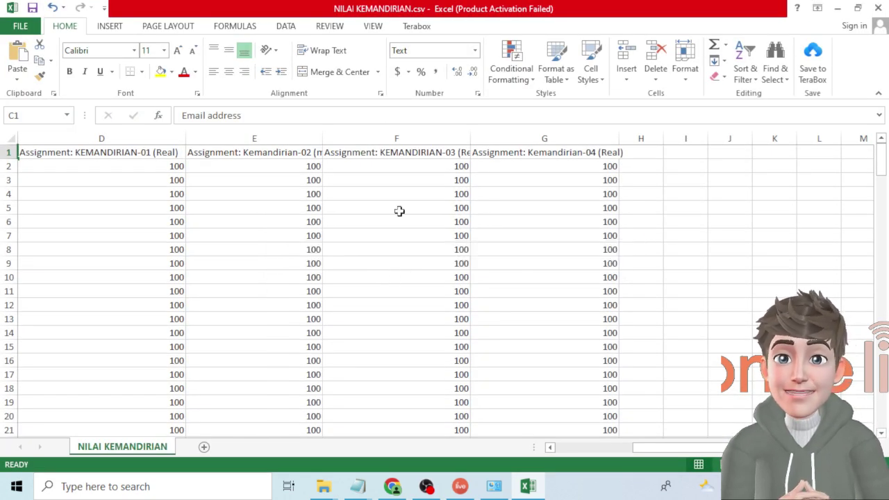
Close the saved CSV workbook and go from the grade export page to the INF001-GANJIL course page in the browser
left_click(877, 7)
left_click(457, 264)
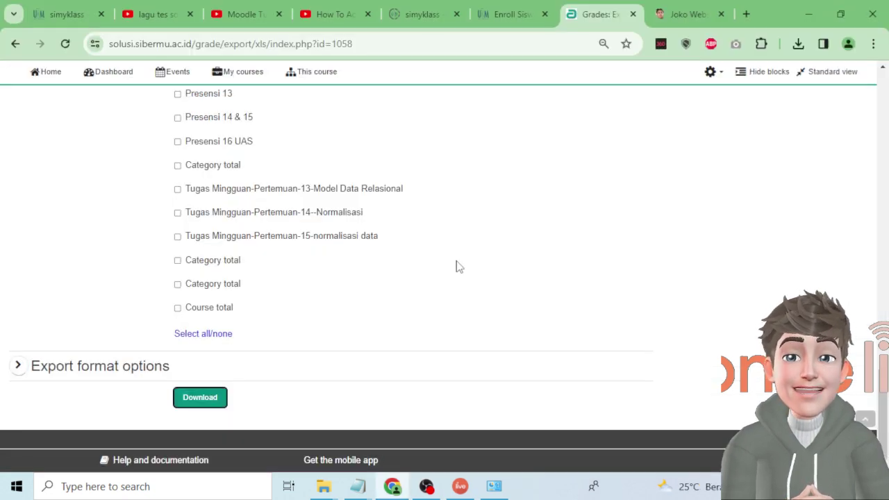
scroll(469, 343, "up", 15)
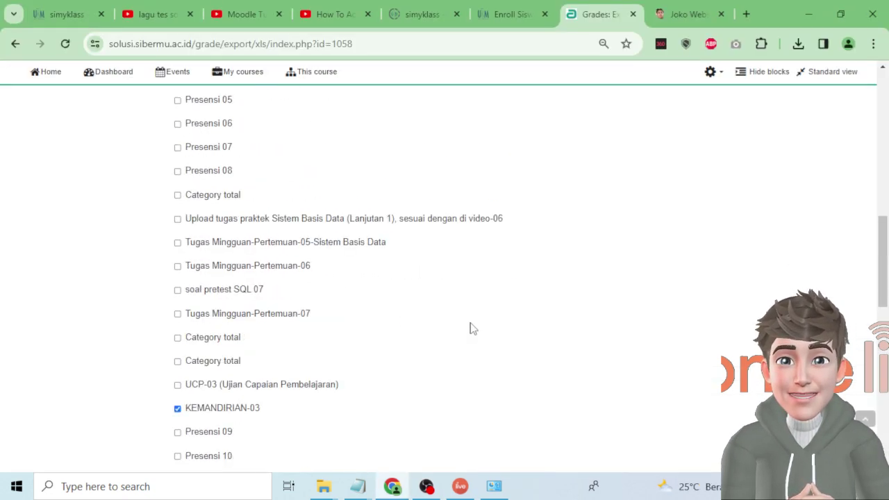
scroll(470, 323, "up", 3)
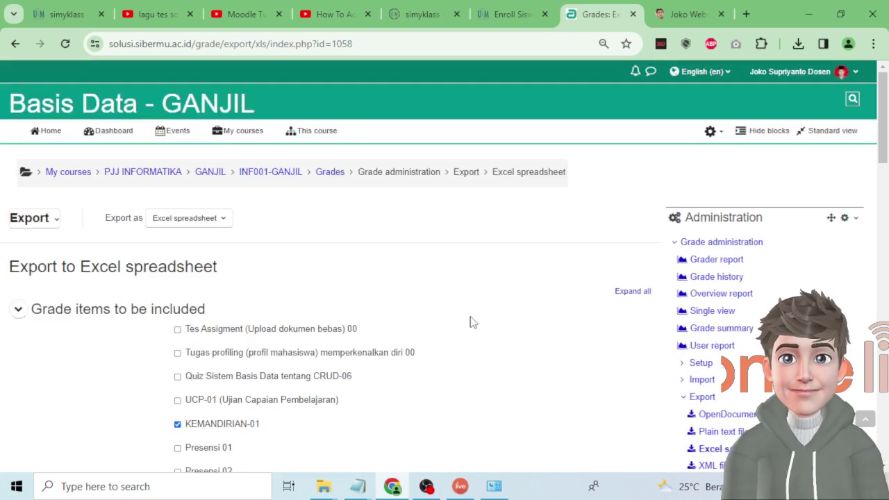
left_click(290, 175)
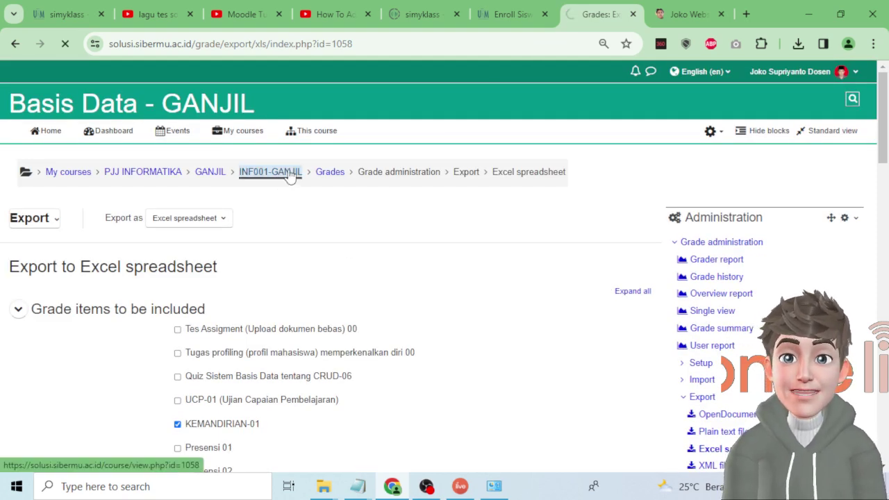
Open the course's Gradebook setup and switch from it to the Grader report
scroll(470, 270, "down", 2)
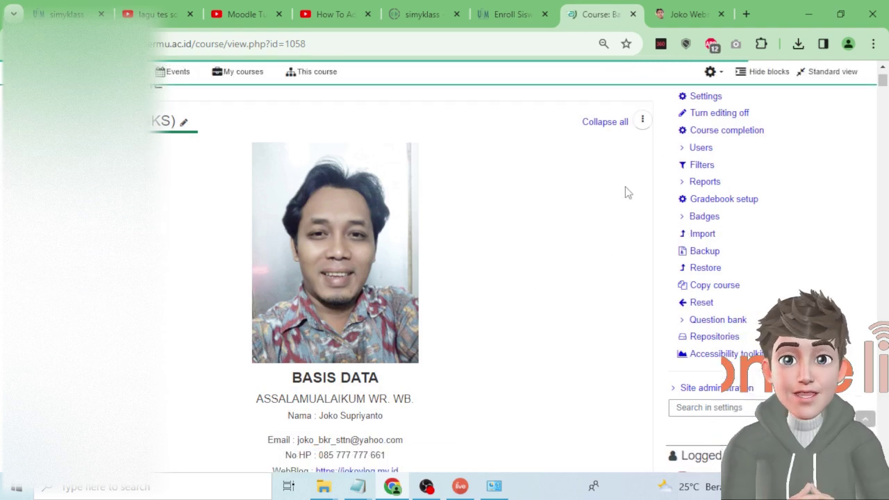
left_click(704, 204)
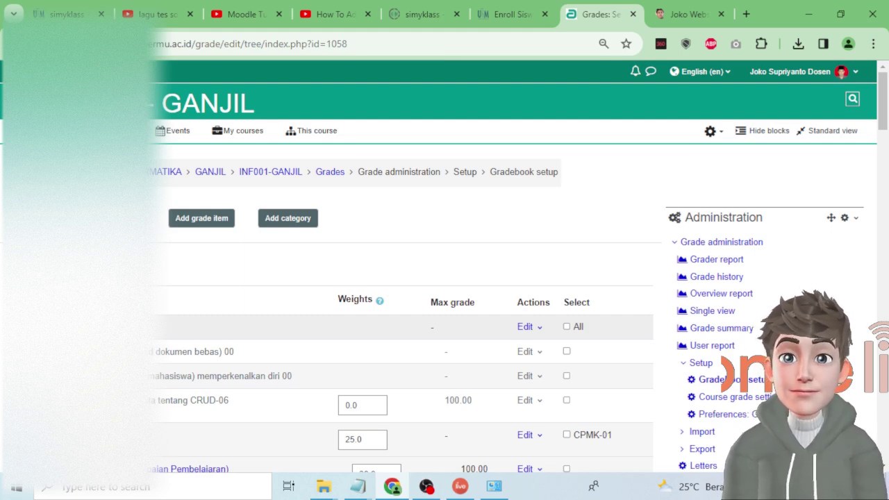
right_click(69, 262)
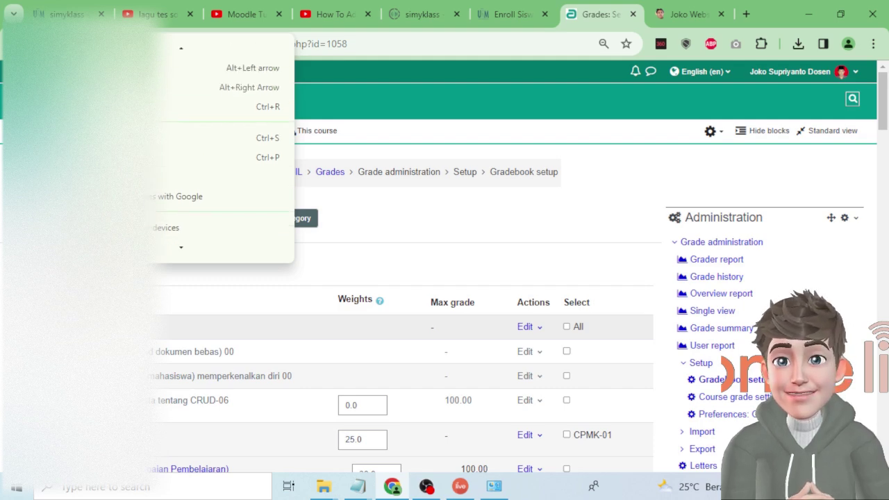
left_click(93, 107)
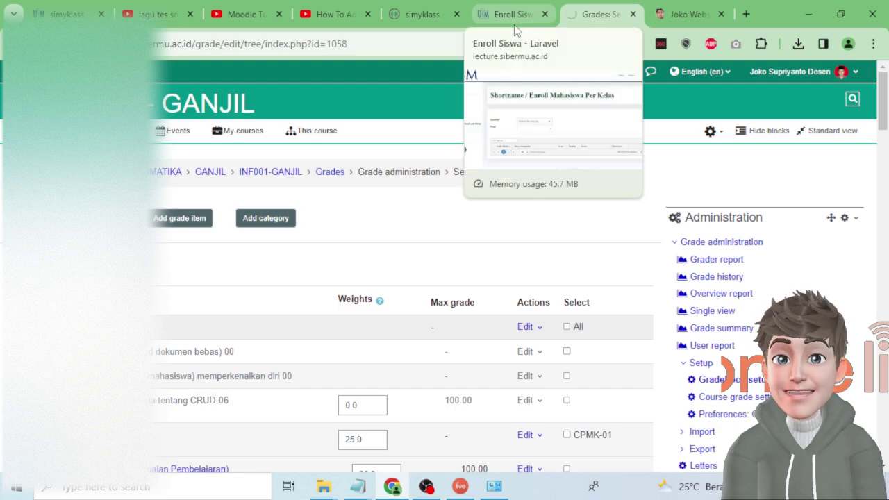
Search the Grader report for KEMANDIRIAN and examine the students' grades in the KEMANDIRIAN-01, -02 and -03 columns
scroll(340, 337, "down", 3)
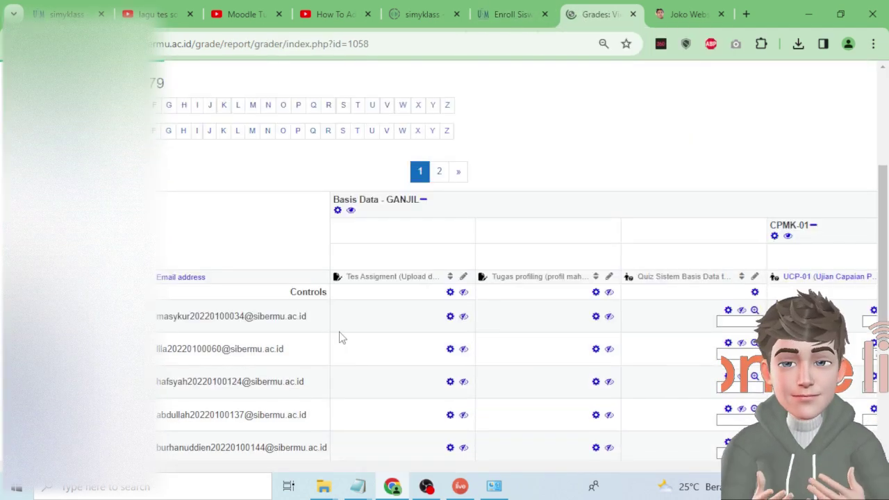
scroll(340, 337, "down", 1)
scroll(444, 260, "down", 1)
left_click_drag(98, 467, 516, 486)
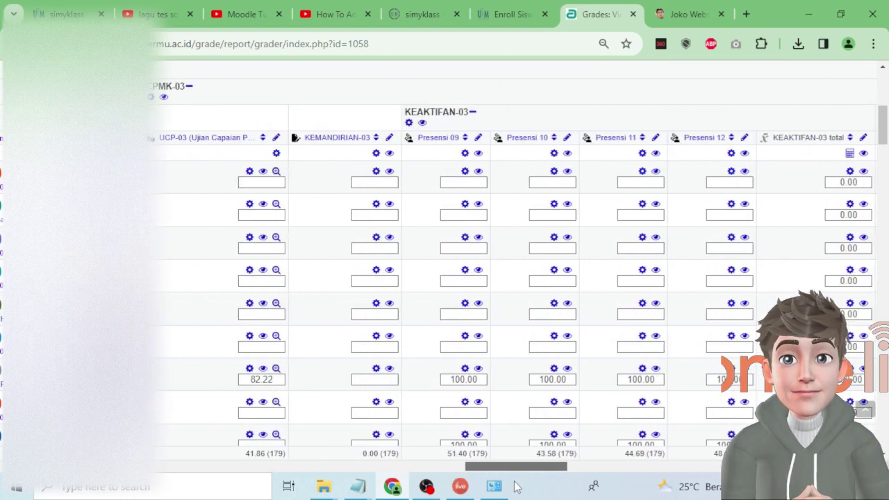
key("ctrl+f")
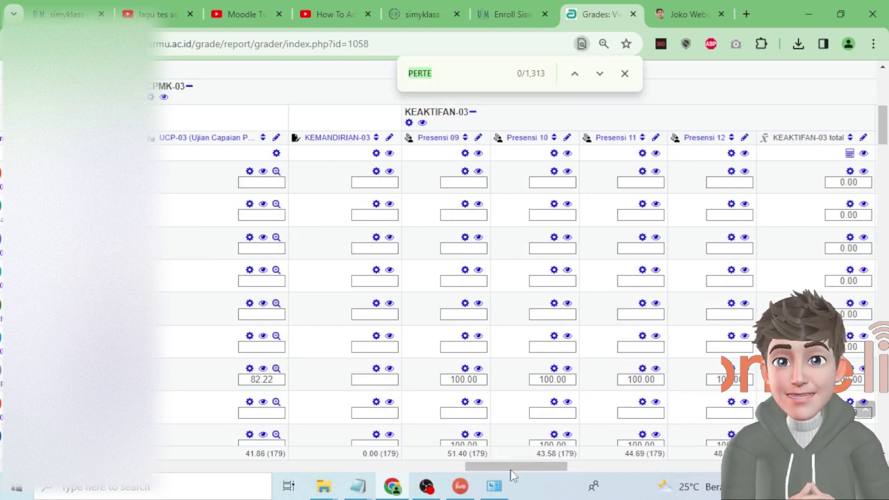
type("KEMA")
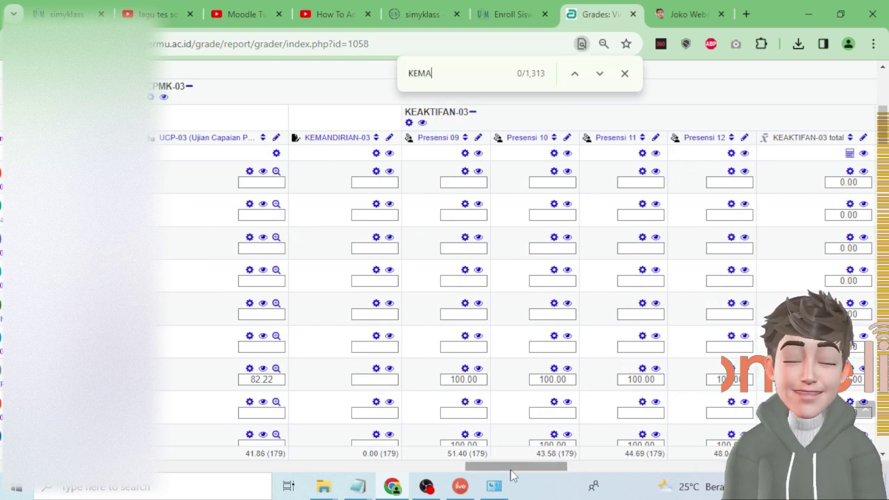
type("NDIRIAN")
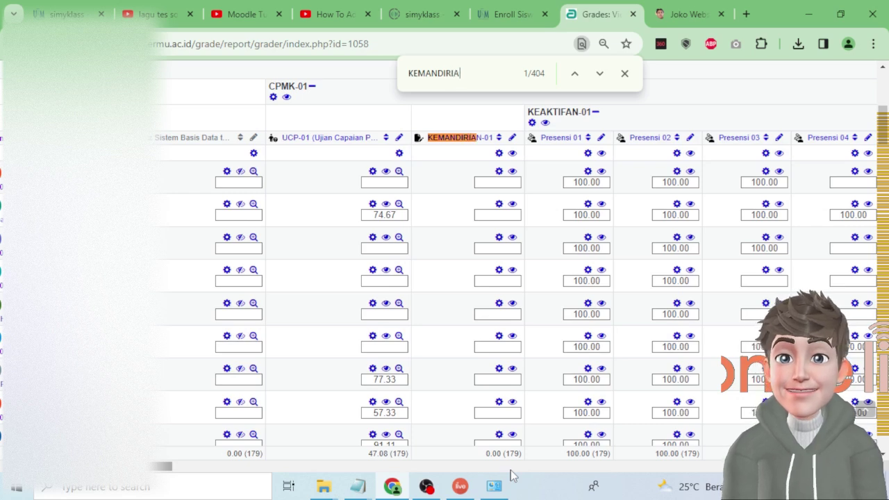
left_click(599, 73)
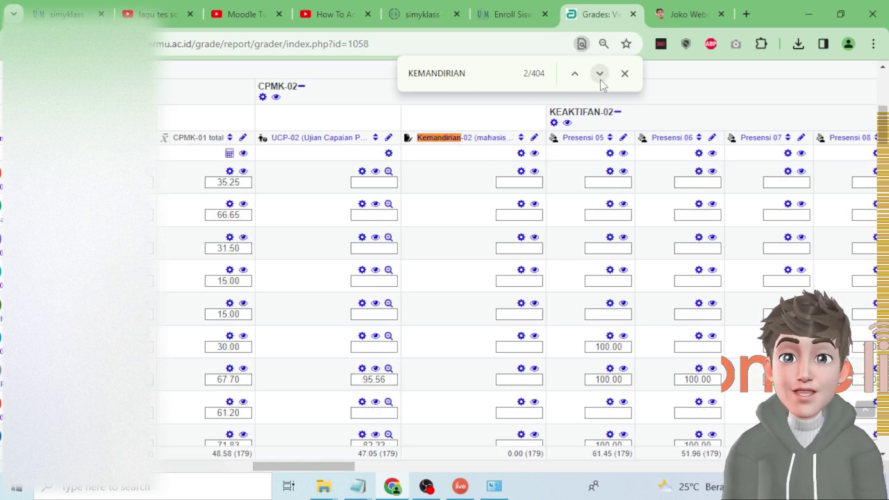
left_click(600, 73)
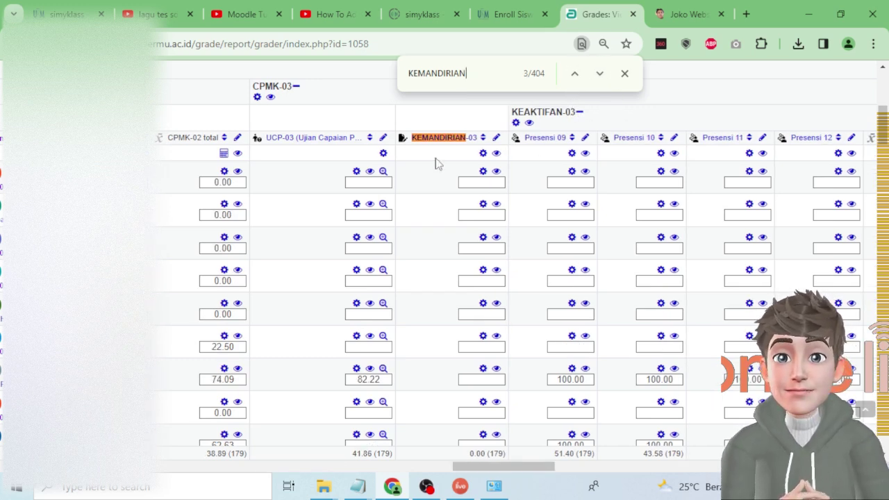
Examine the Kemandirian-04 column in the Grader report and close the page search
left_click(600, 75)
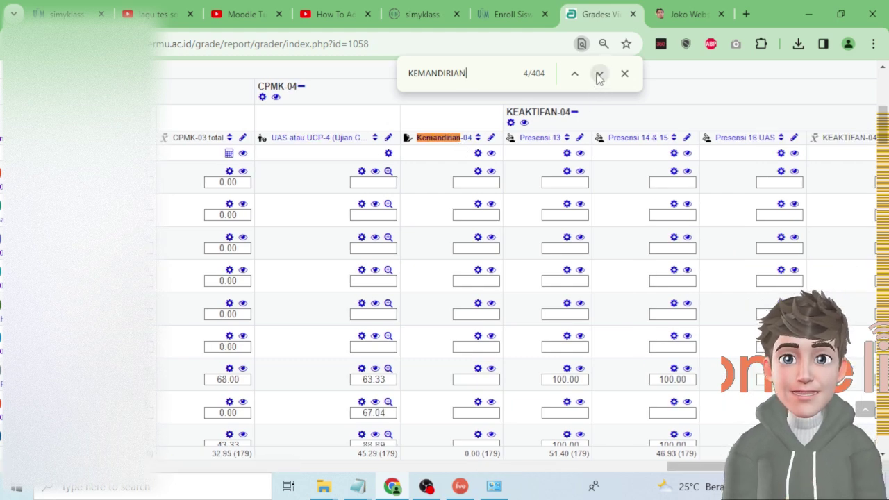
left_click(599, 74)
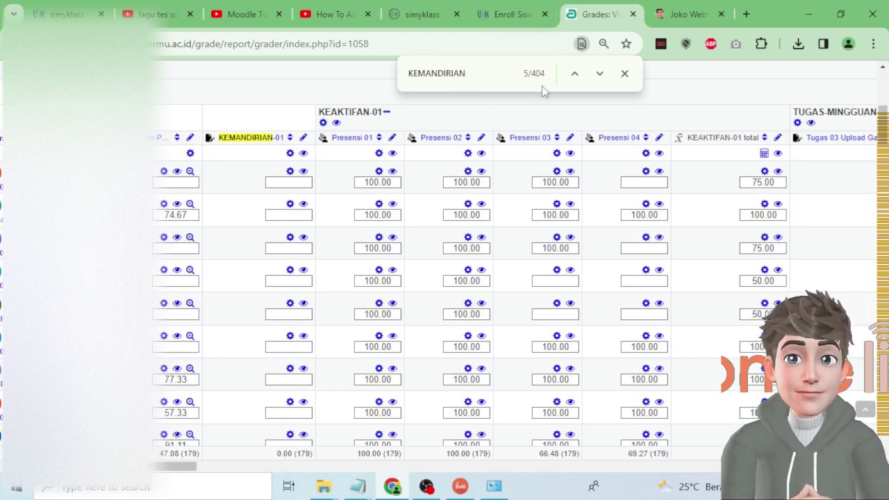
left_click(624, 73)
Go from the Grader report to the gradebook's Import page, keeping CSV file as the import format
left_click_drag(170, 469, 81, 471)
scroll(444, 264, "up", 10)
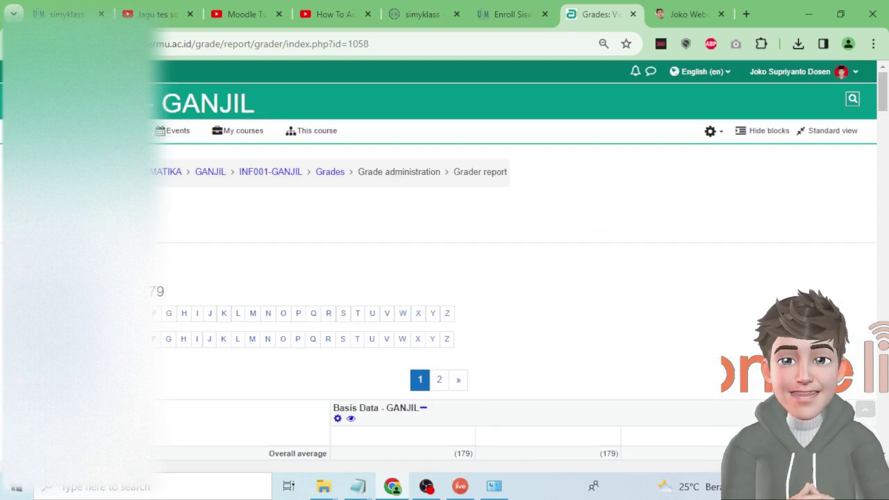
left_click(94, 220)
scroll(69, 299, "down", 3)
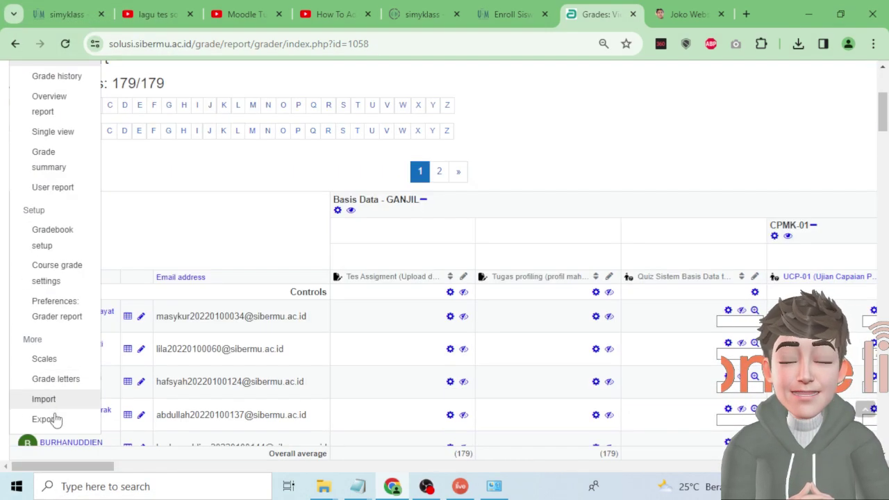
left_click(50, 403)
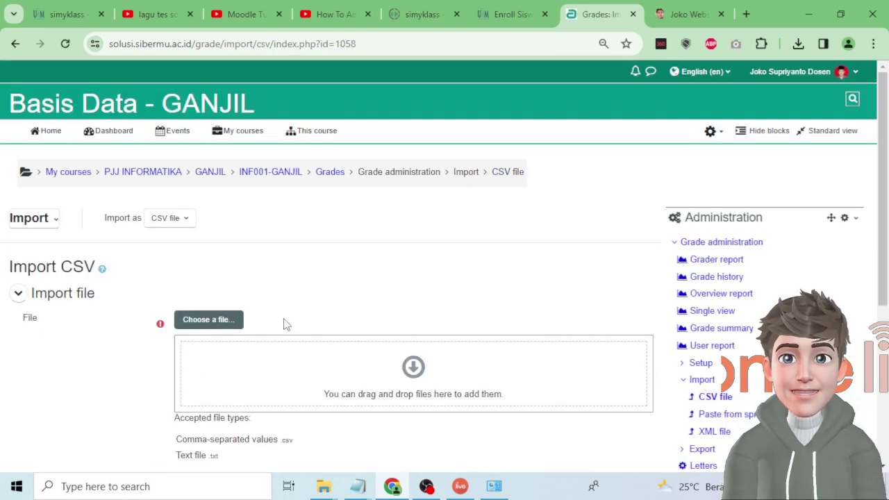
scroll(285, 324, "down", 2)
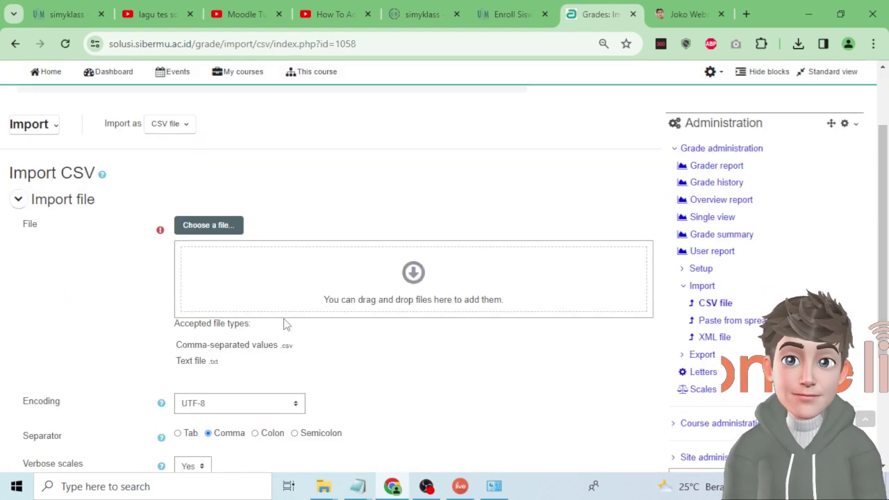
left_click(182, 130)
left_click(183, 129)
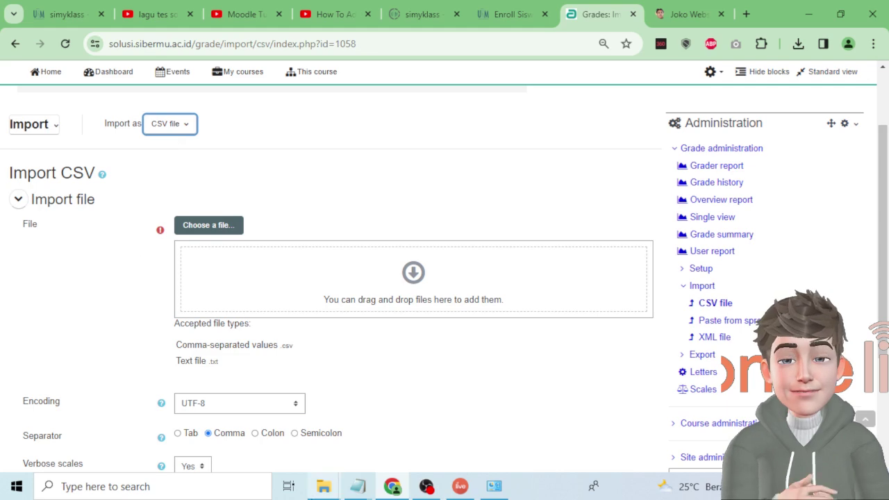
Switch to the Downloads folder in File Explorer and open a blank Notepad window
mouse_move(323, 490)
left_click(366, 424)
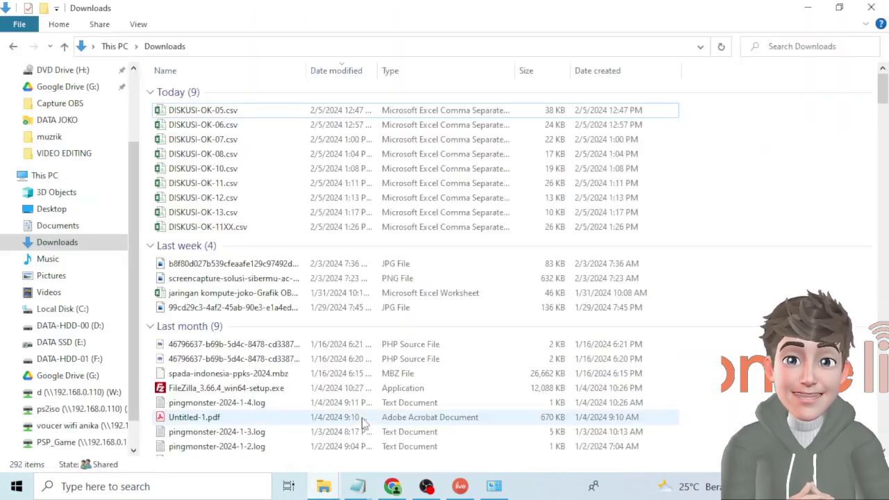
left_click(95, 486)
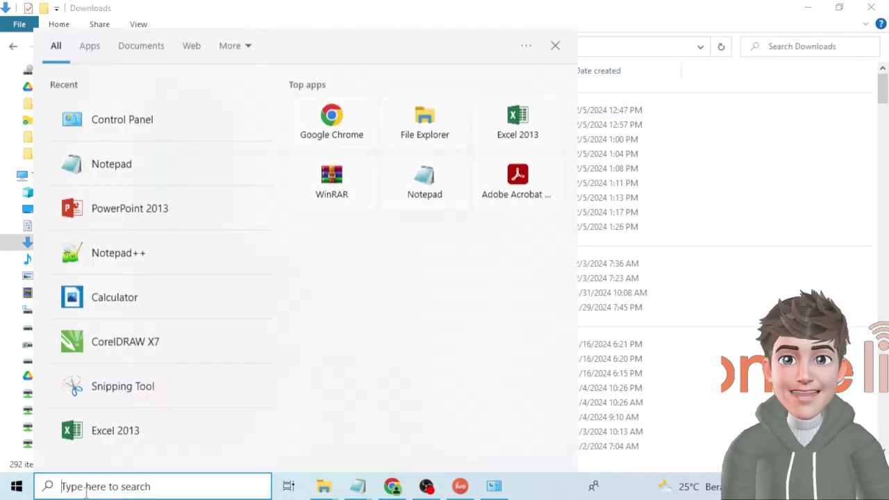
type("NOTE")
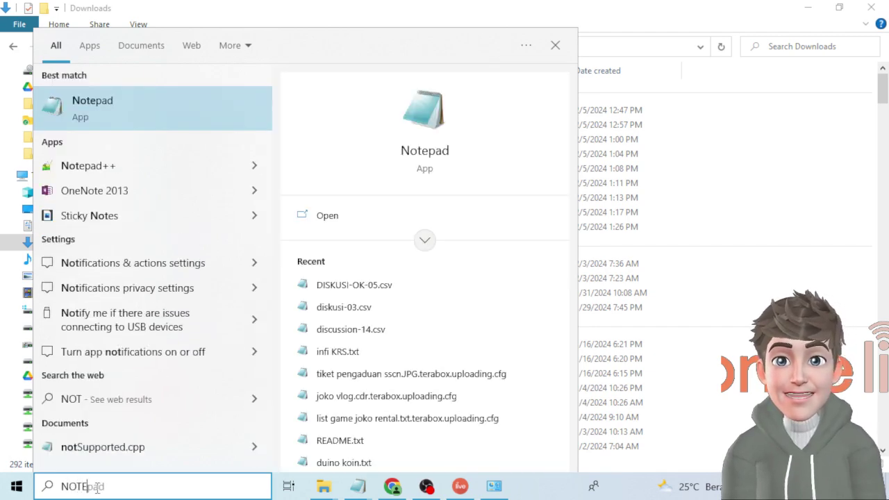
left_click(134, 110)
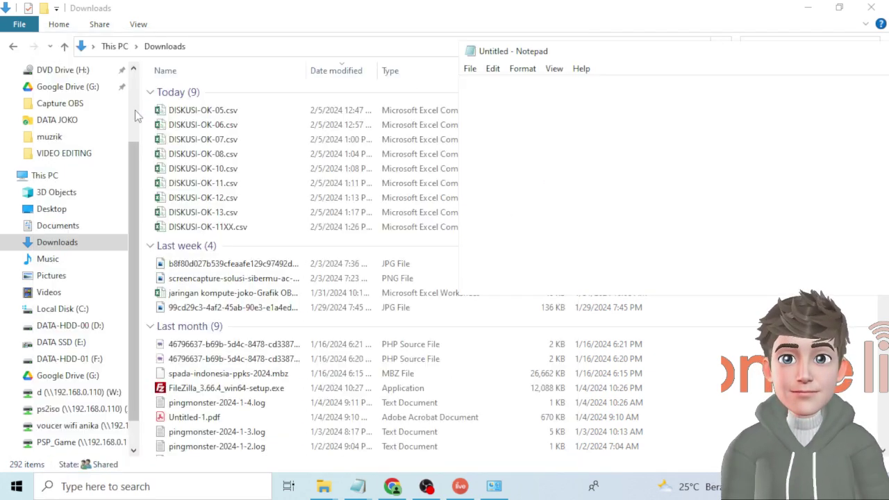
Open NILAI KEMANDIRIAN.csv from the Documents folder in the blank Notepad window
left_click(66, 226)
left_click(198, 117)
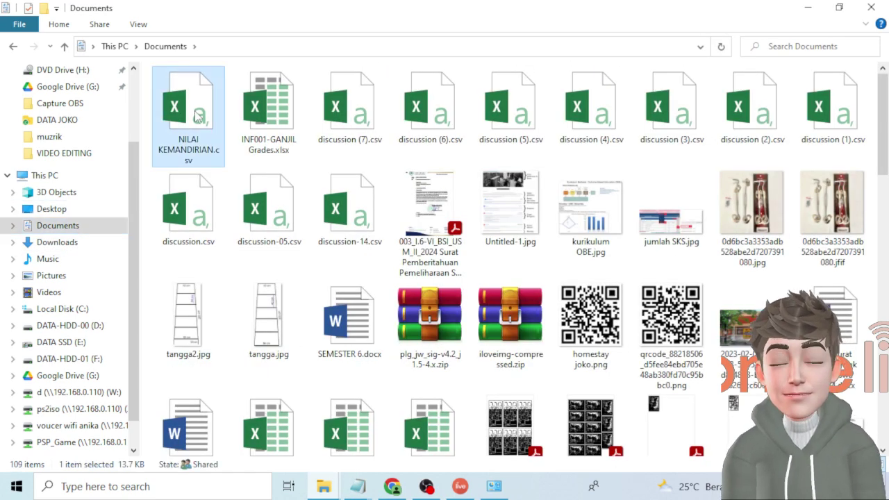
left_click(358, 488)
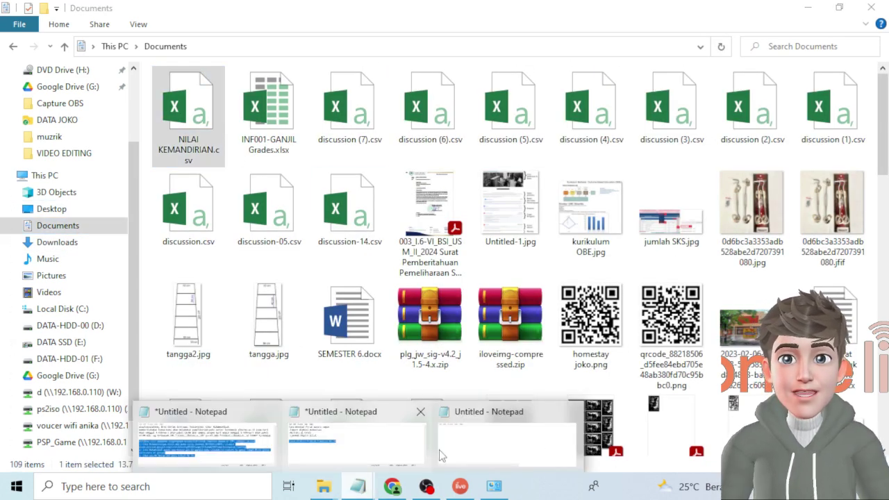
left_click(486, 434)
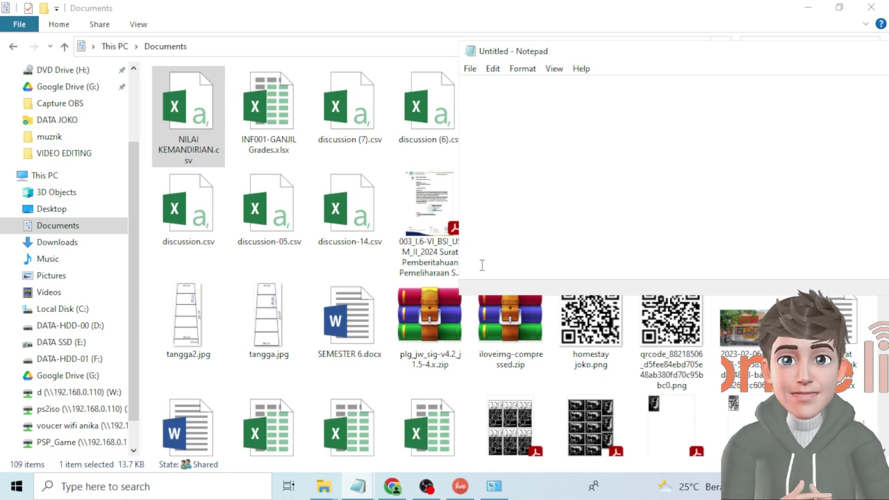
left_click_drag(186, 112, 558, 145)
left_click_drag(615, 54, 300, 36)
Examine which separator the header line of NILAI KEMANDIRIAN.csv uses between its column names, and close Notepad
key("shift+Right")
key("shift+Right")
key("shift+Right")
key("shift+Right")
key("shift+Right")
key("shift+Right")
key("shift+Right")
key("shift+Right")
key("shift+Right")
key("shift+Right")
key("shift+Right")
key("shift+Right")
key("shift+Right")
key("shift+Right")
key("shift+Right")
key("shift+Right")
key("shift+Right")
key("shift+Right")
key("shift+Right")
key("shift+Right")
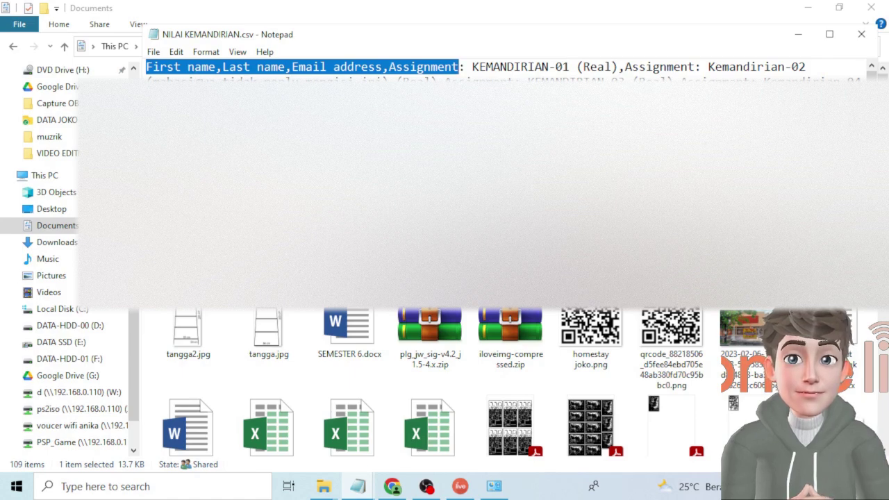
left_click(197, 67)
left_click(243, 67)
left_click_drag(701, 45, 412, 91)
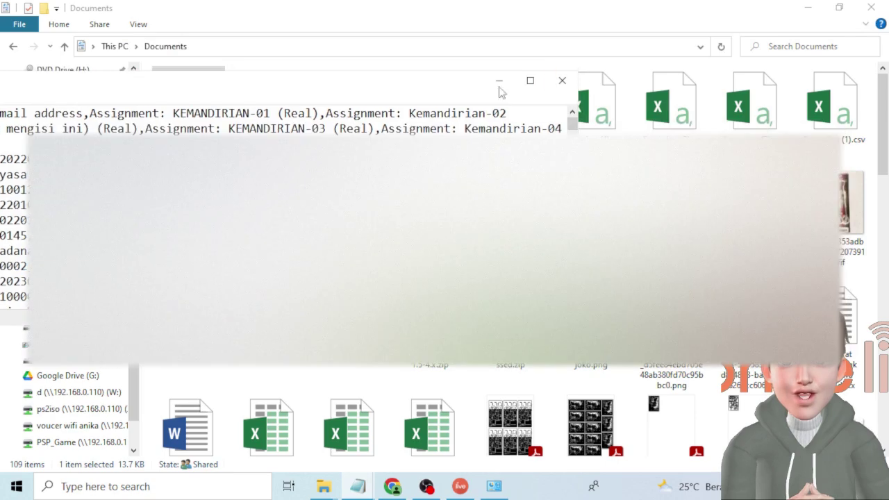
left_click(563, 81)
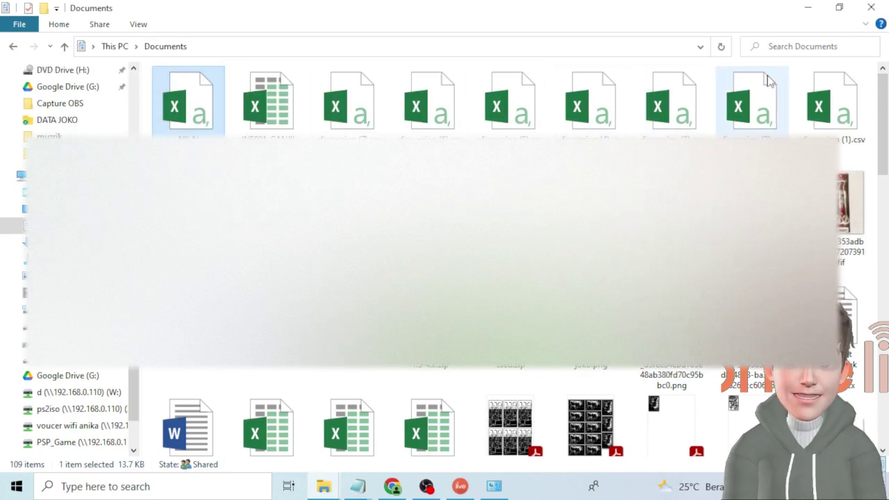
Return to the Import CSV page and upload NILAI KEMANDIRIAN.csv from the Documents folder as the import file
left_click(808, 10)
left_click(222, 228)
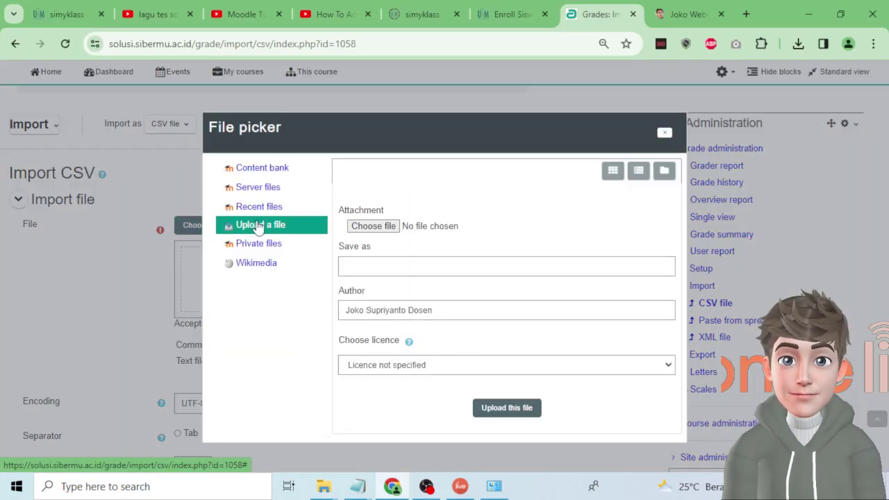
left_click(373, 225)
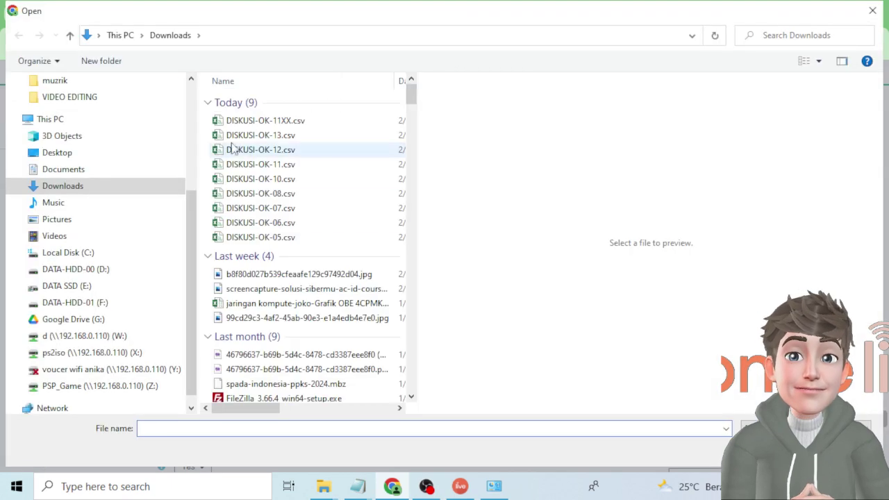
left_click(99, 167)
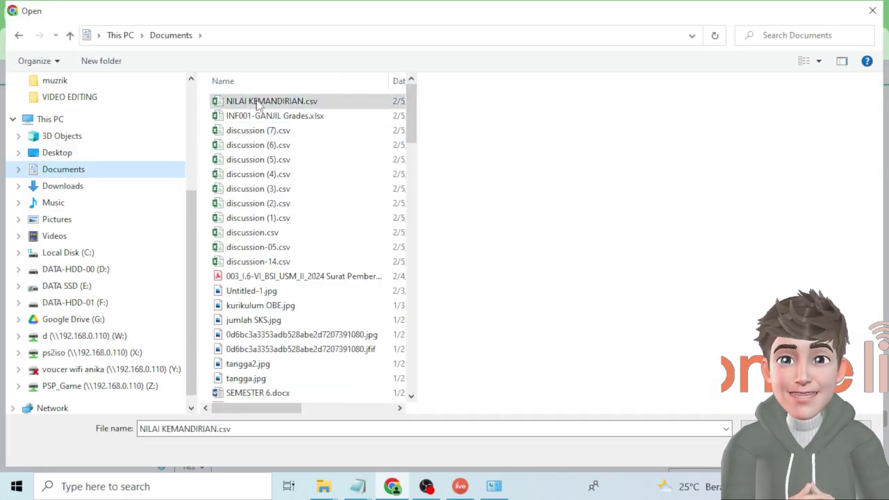
left_click(259, 103)
double_click(329, 102)
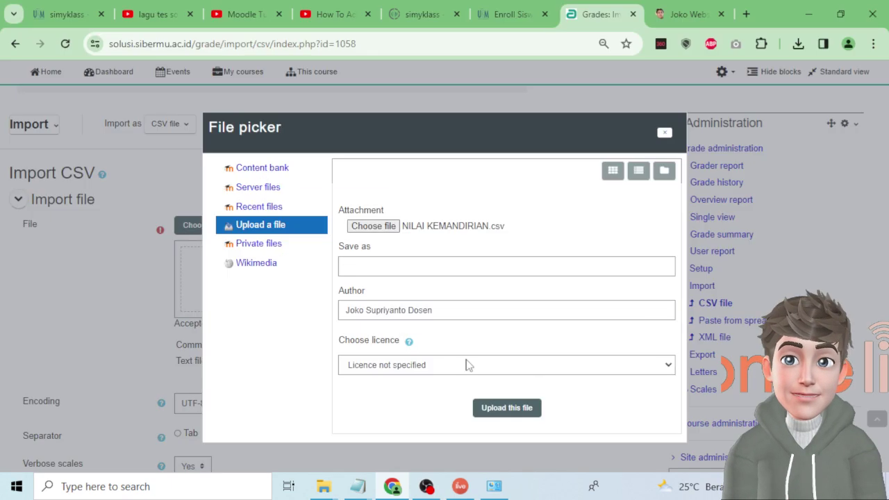
left_click(531, 417)
Use Comma as the separator and upload the grades to generate the import preview
scroll(268, 371, "down", 3)
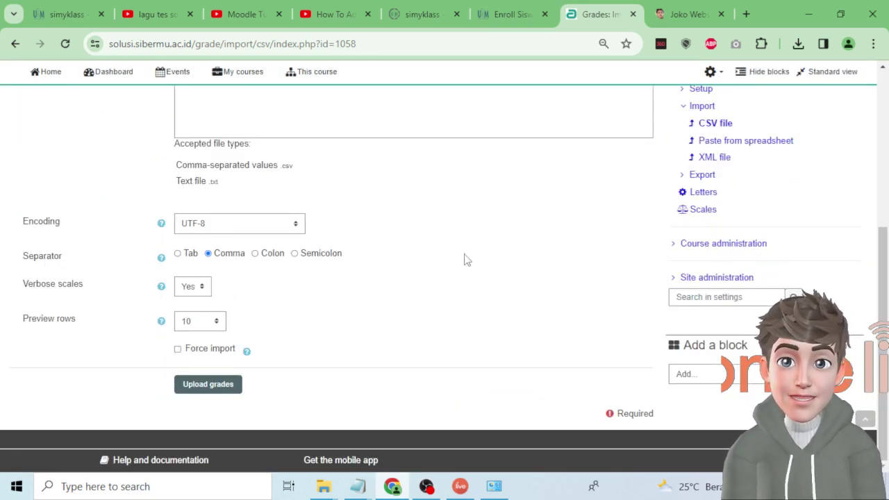
left_click(220, 255)
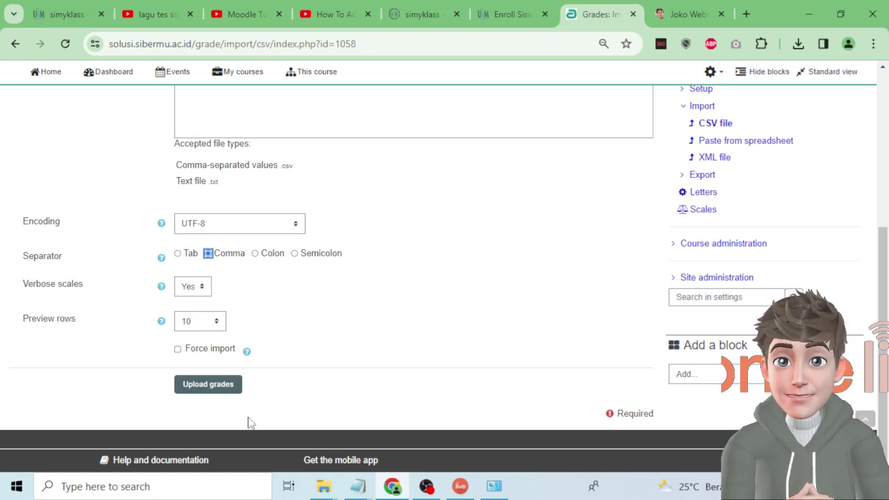
left_click(207, 385)
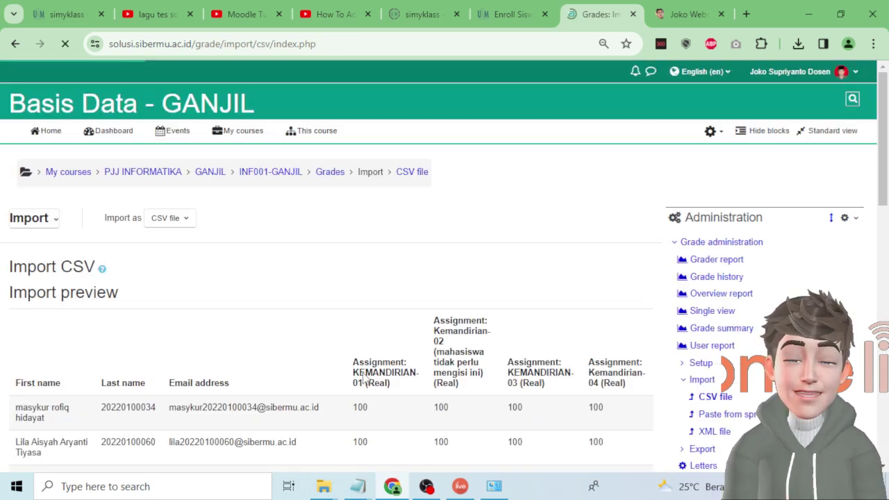
Examine the import preview's student rows and their grades for the four KEMANDIRIAN assignments
scroll(364, 372, "down", 2)
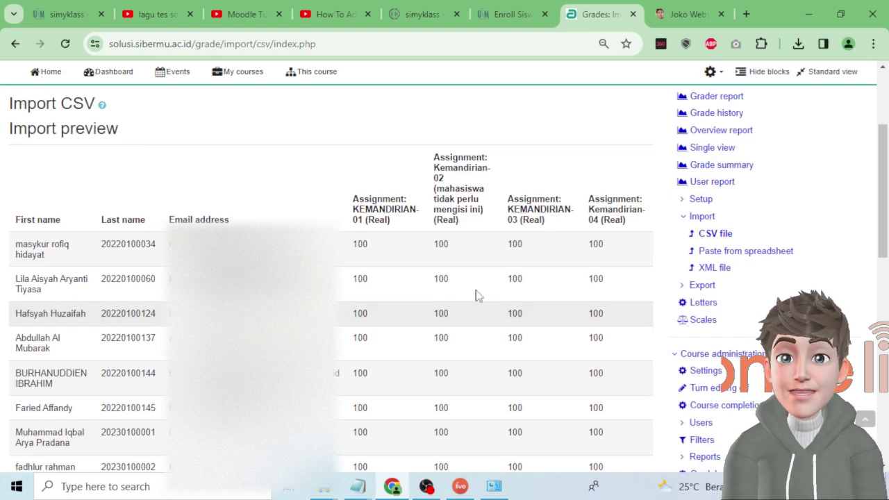
scroll(591, 370, "down", 2)
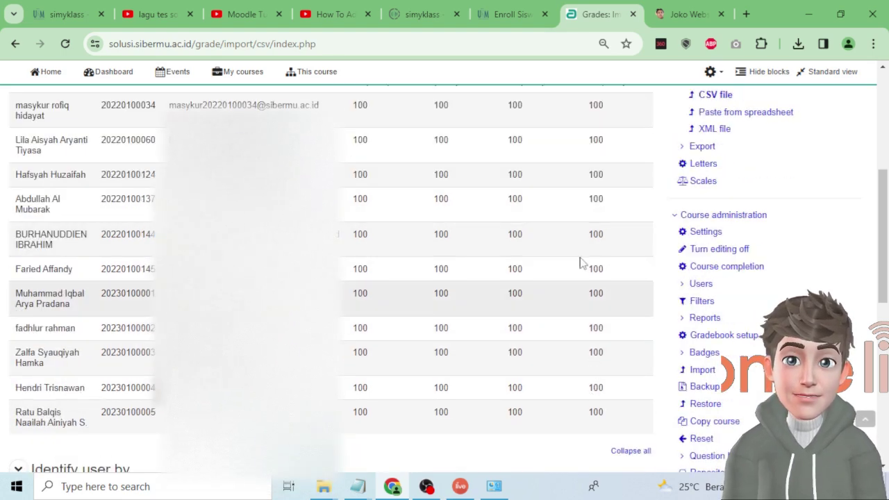
scroll(448, 350, "up", 2)
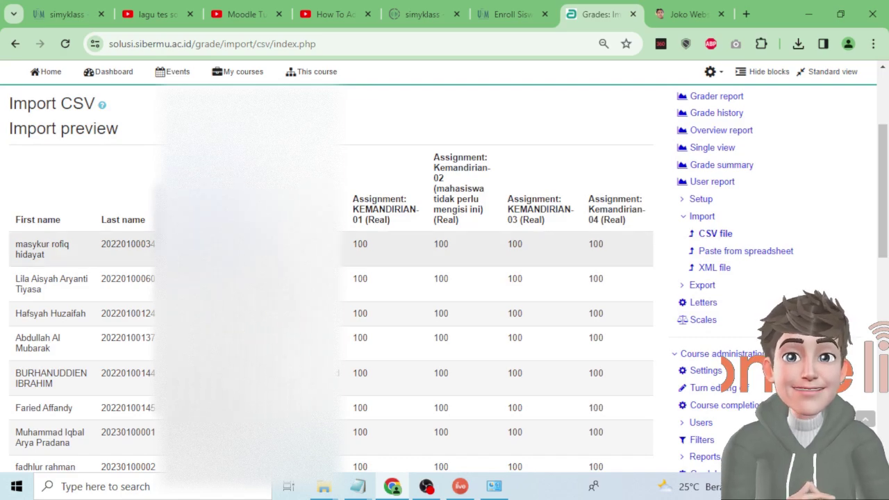
scroll(331, 278, "down", 2)
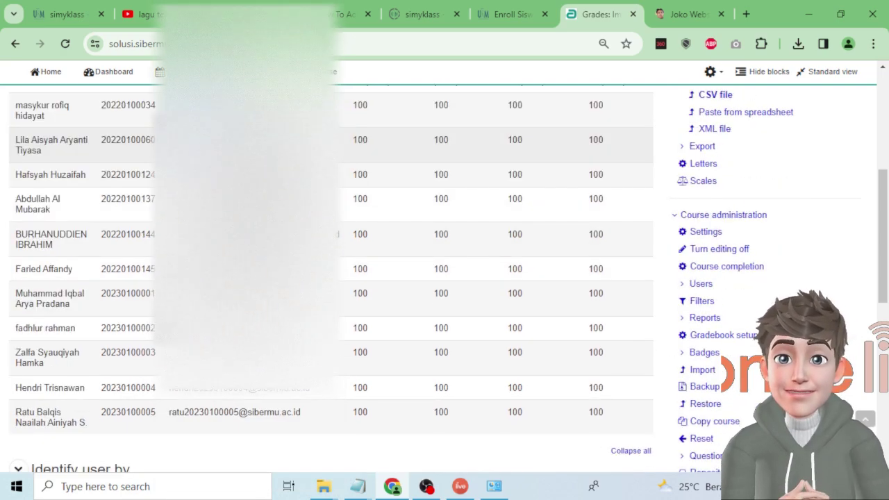
scroll(331, 278, "down", 2)
scroll(331, 278, "down", 2)
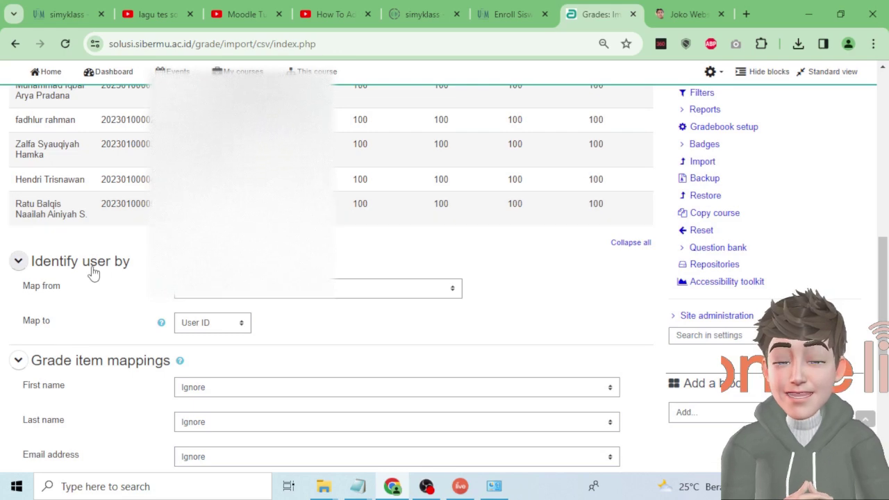
Identify the users by mapping from Email address to Email address
left_click(233, 292)
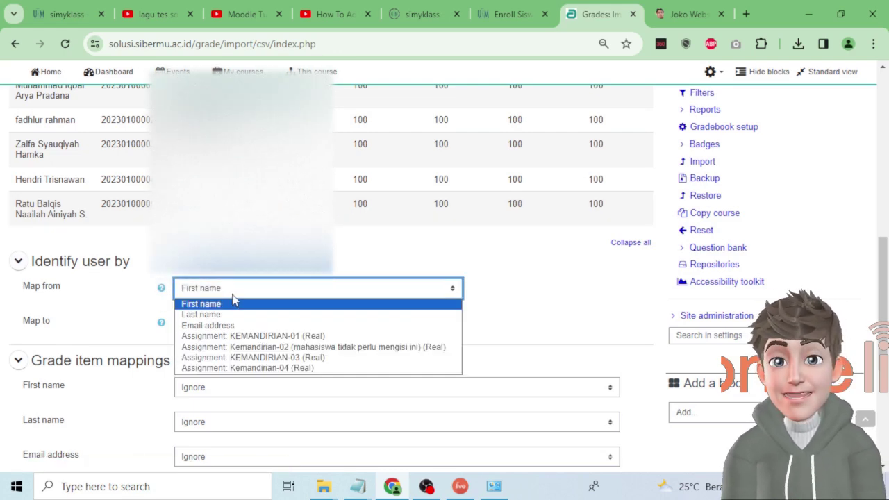
left_click(212, 325)
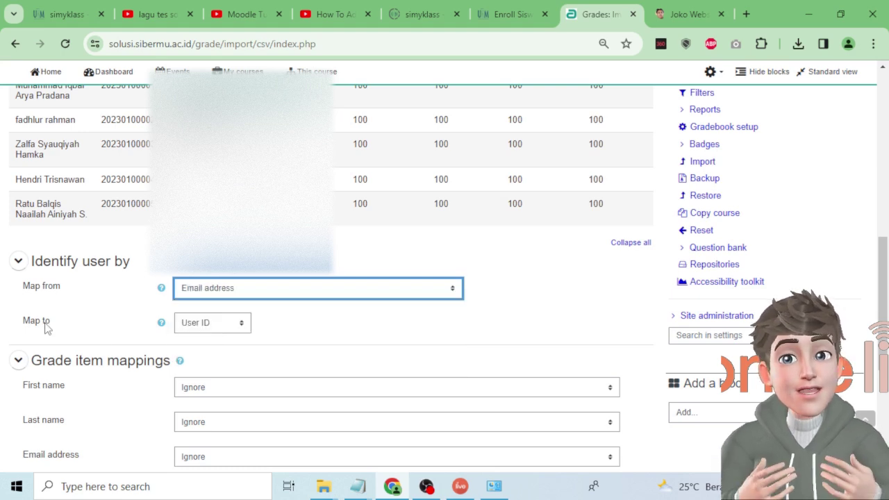
left_click(207, 323)
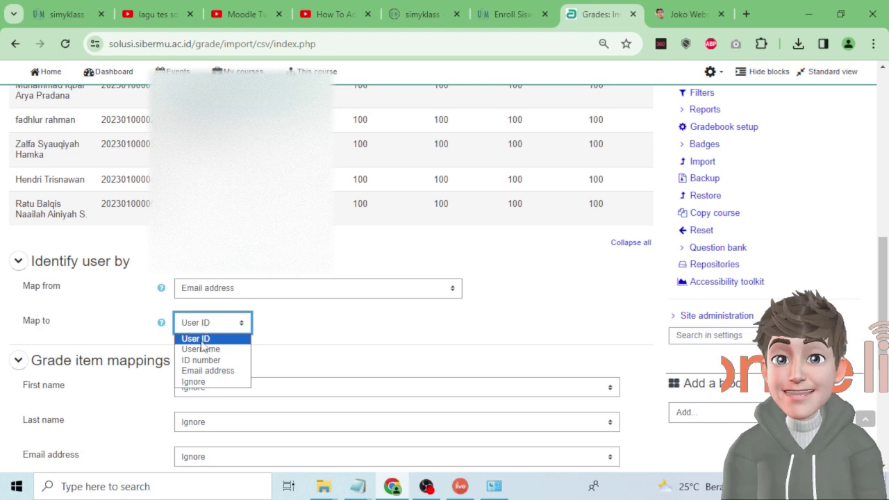
left_click(208, 370)
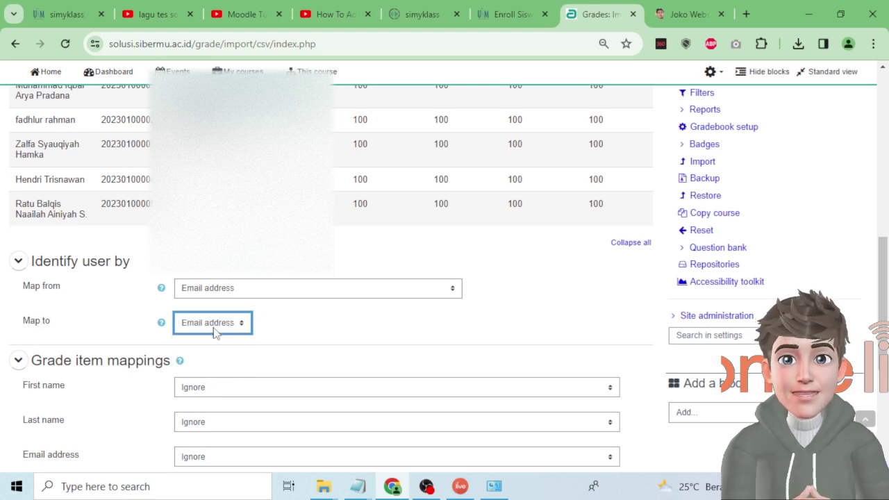
scroll(214, 331, "down", 2)
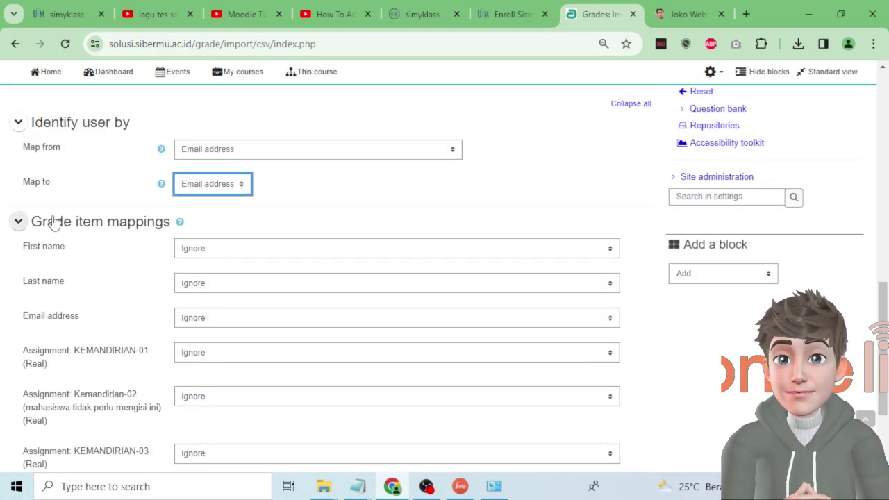
scroll(137, 238, "down", 1)
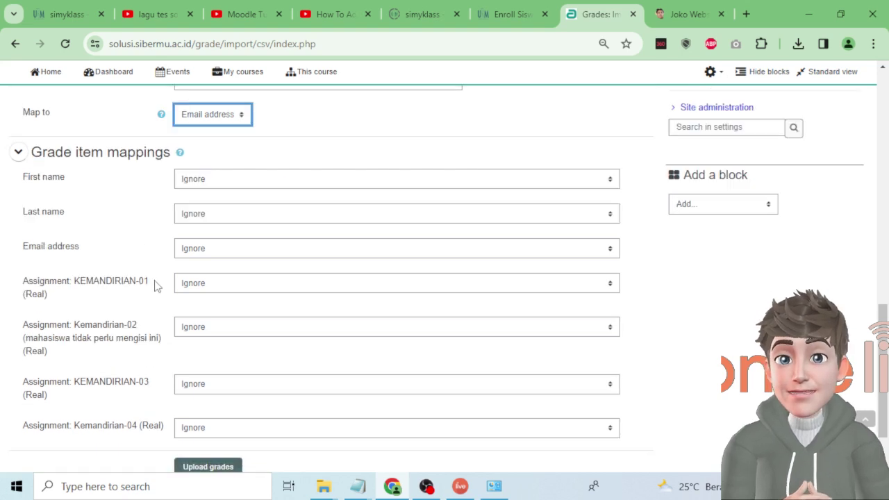
Map the KEMANDIRIAN-01 (Real) column to the grade item Assignment: KEMANDIRIAN-01
left_click_drag(28, 280, 125, 279)
left_click_drag(32, 338, 95, 381)
left_click_drag(78, 424, 113, 425)
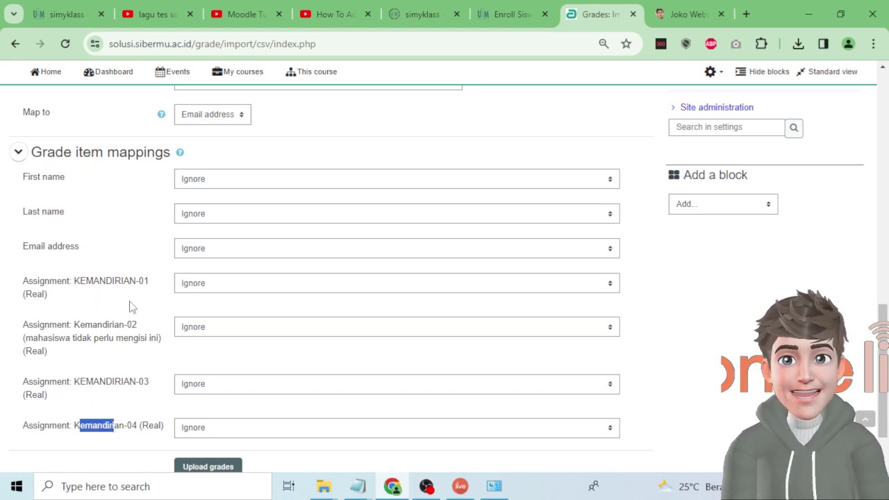
left_click_drag(74, 281, 148, 286)
left_click(245, 282)
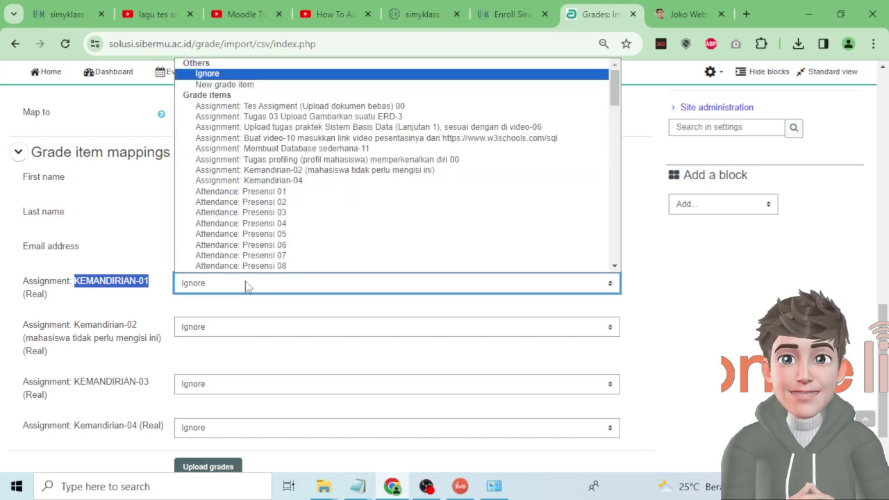
scroll(306, 222, "down", 5)
left_click_drag(615, 136, 616, 61)
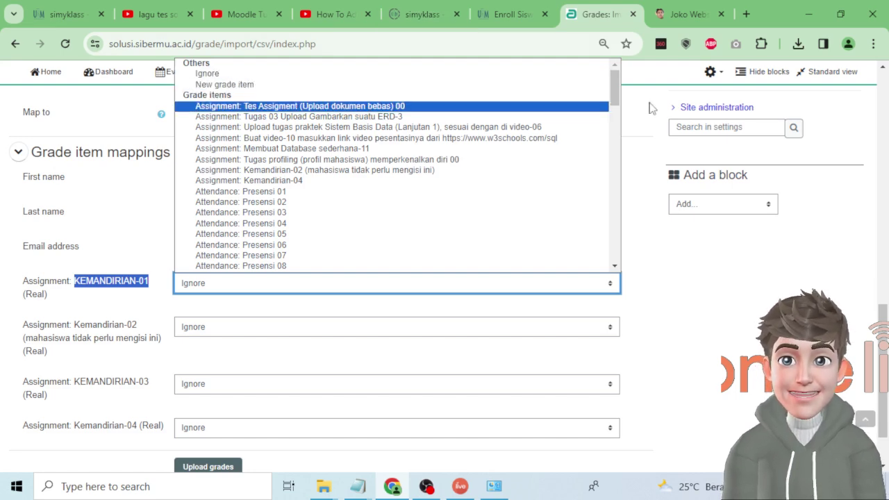
left_click_drag(615, 99, 617, 180)
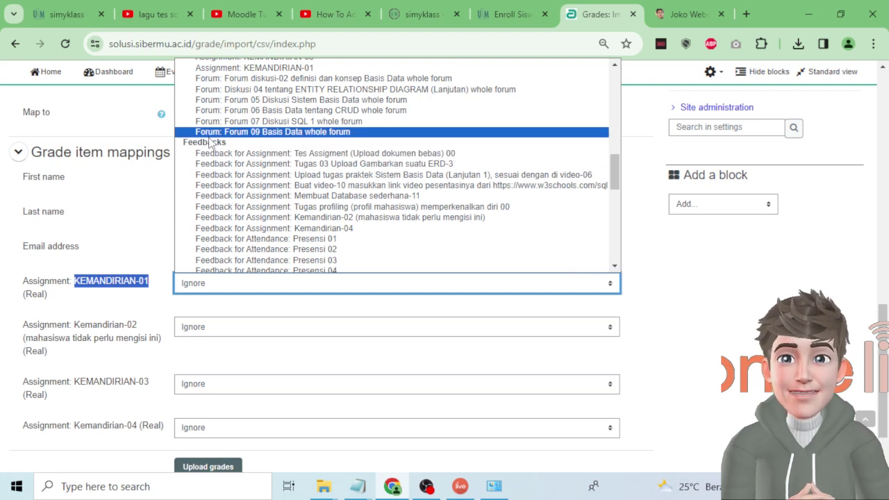
mouse_move(615, 174)
left_mouse_down()
mouse_move(616, 145)
mouse_move(617, 165)
left_mouse_up()
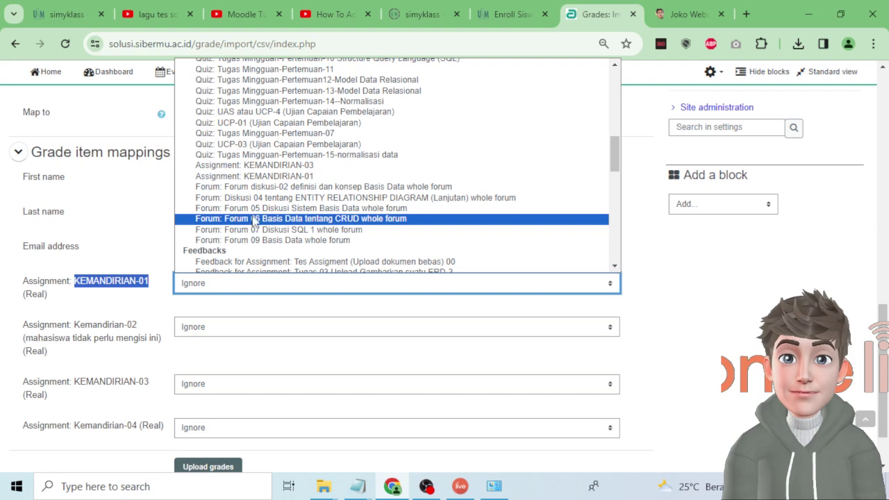
scroll(253, 217, "up", 10)
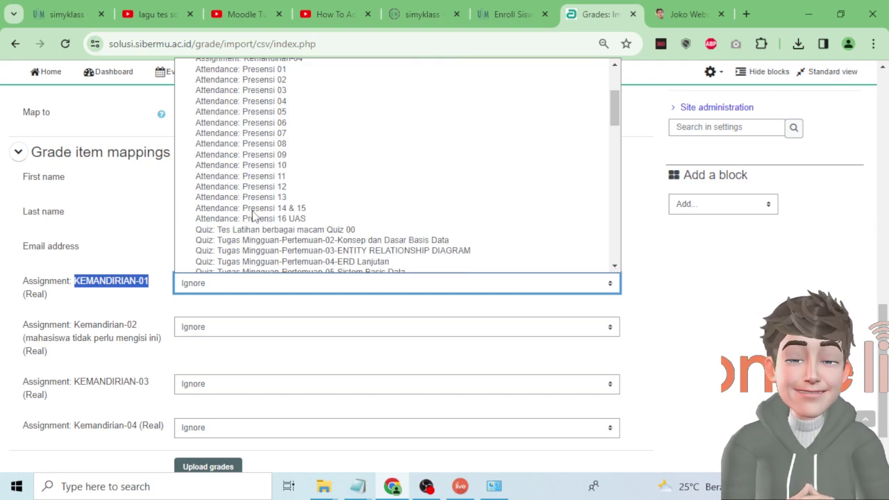
scroll(253, 215, "down", 4)
scroll(253, 215, "up", 5)
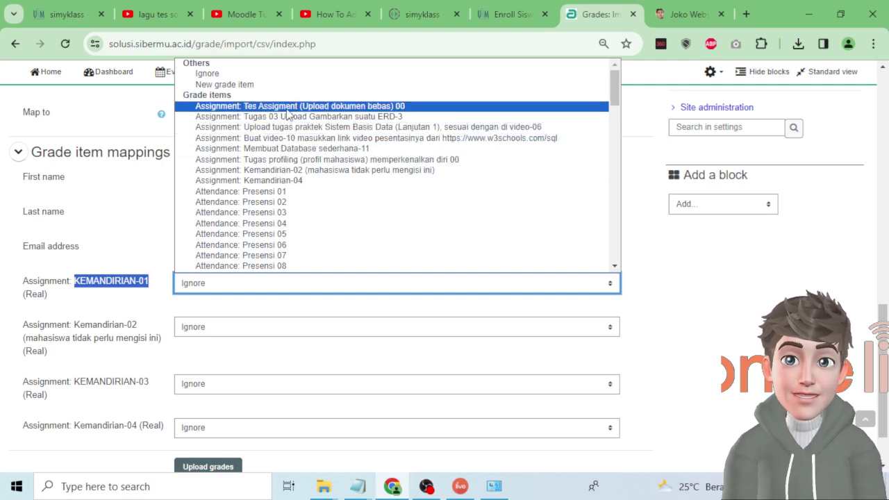
scroll(303, 216, "down", 5)
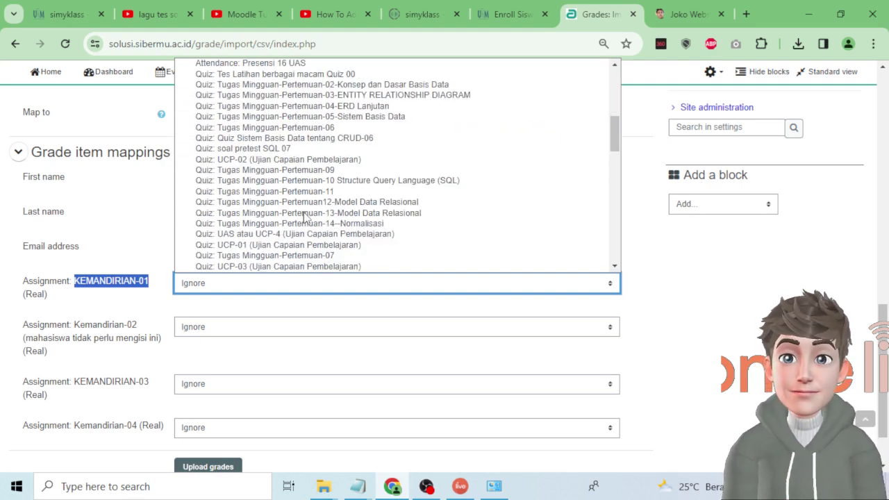
scroll(303, 215, "down", 4)
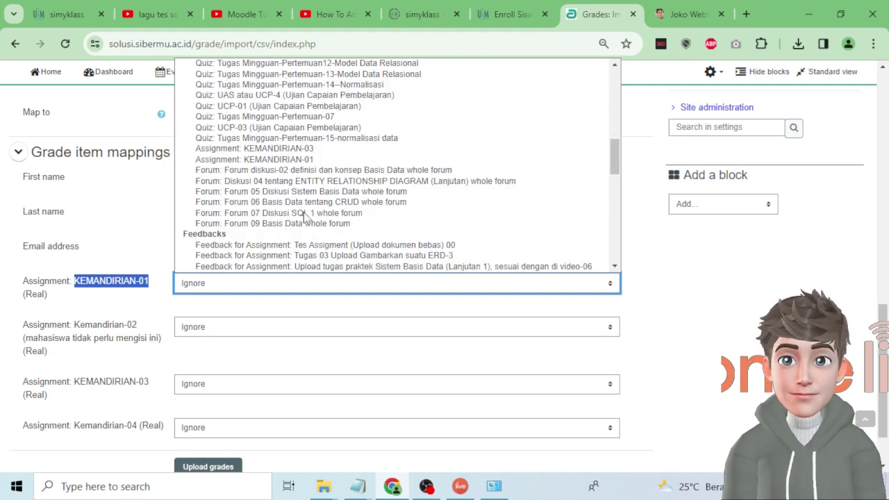
left_click(303, 160)
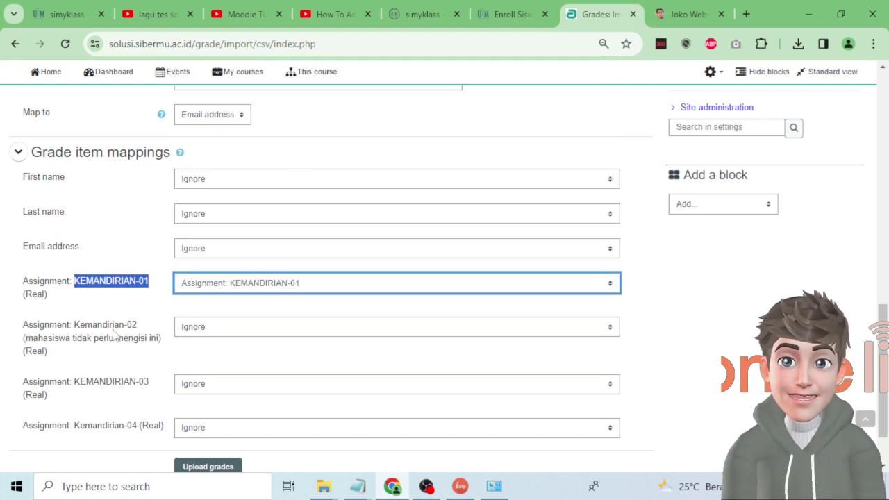
Map the Kemandirian-02 (Real) column to the grade item Assignment: Kemandirian-02 (mahasiswa tidak perlu mengisi ini)
left_click(217, 329)
scroll(269, 268, "down", 10)
scroll(269, 268, "up", 5)
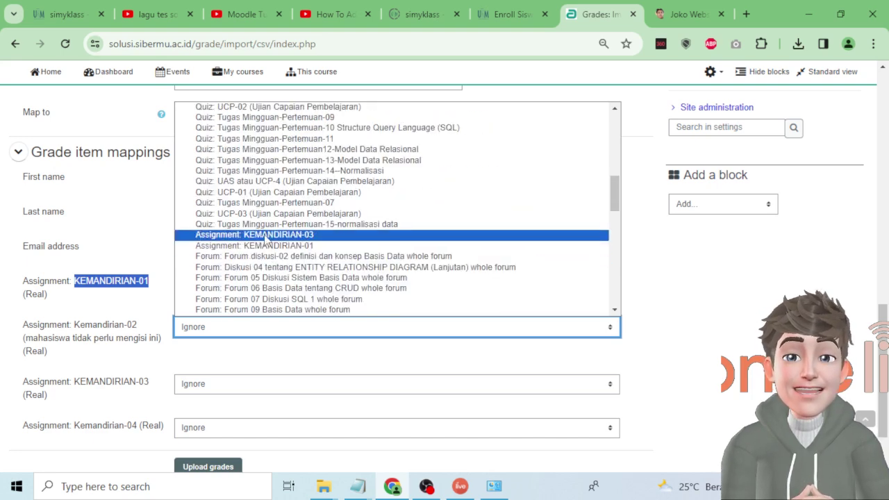
scroll(266, 240, "down", 4)
scroll(266, 240, "up", 6)
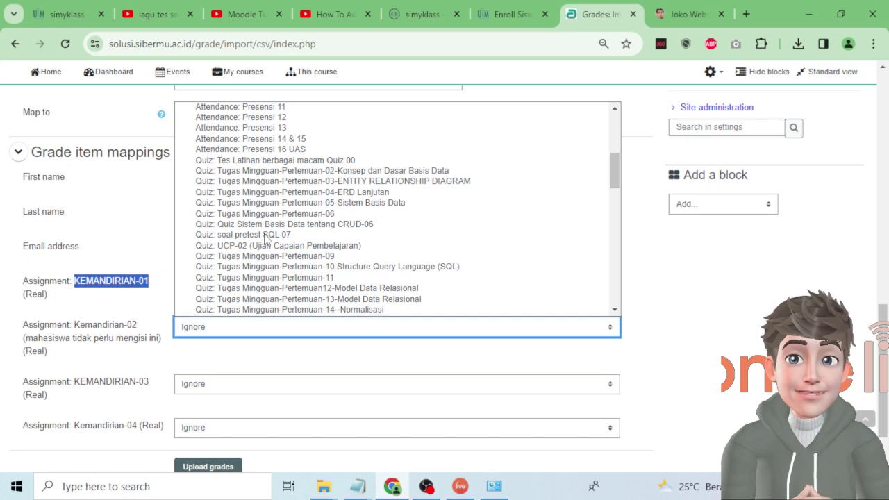
scroll(266, 239, "up", 4)
scroll(266, 240, "up", 3)
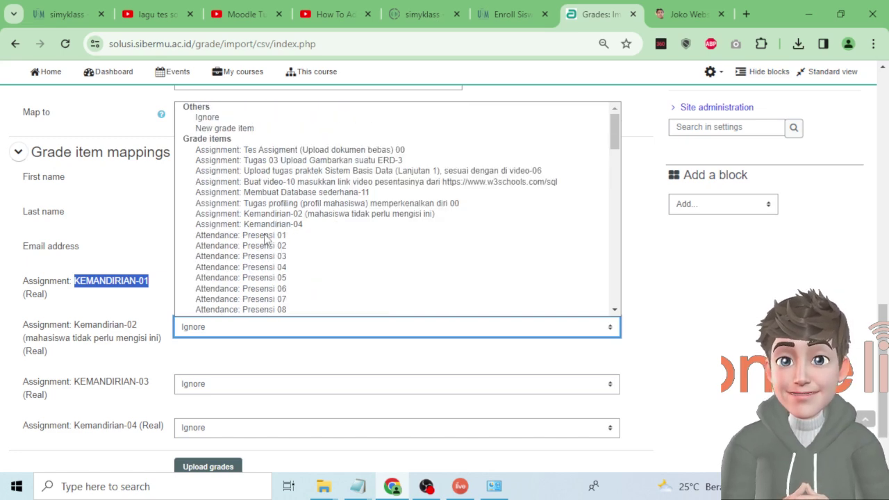
scroll(266, 239, "down", 13)
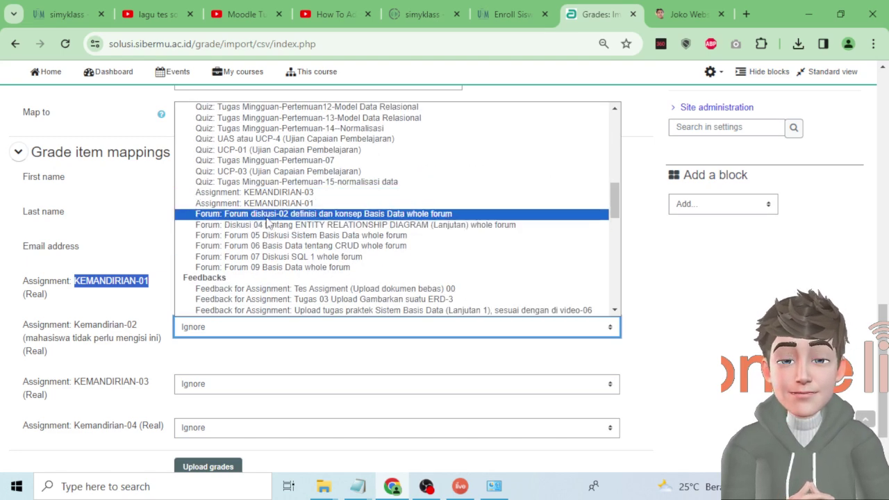
scroll(273, 205, "up", 4)
scroll(273, 205, "up", 9)
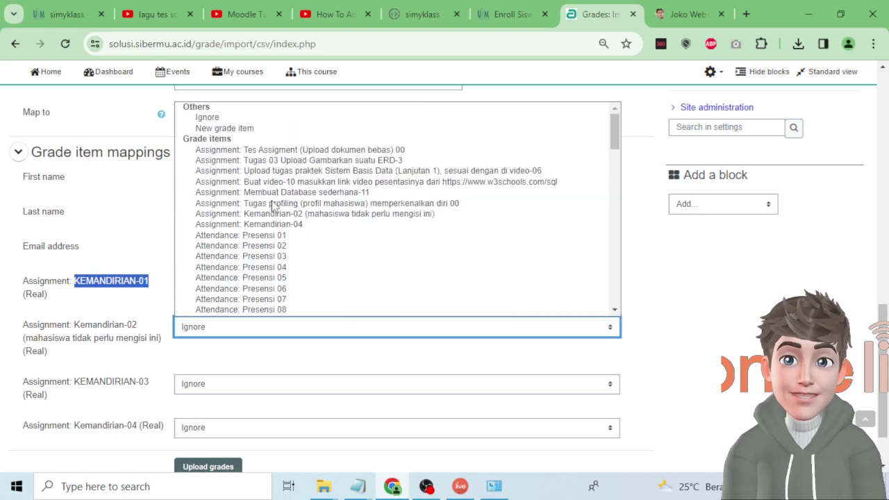
left_click(274, 214)
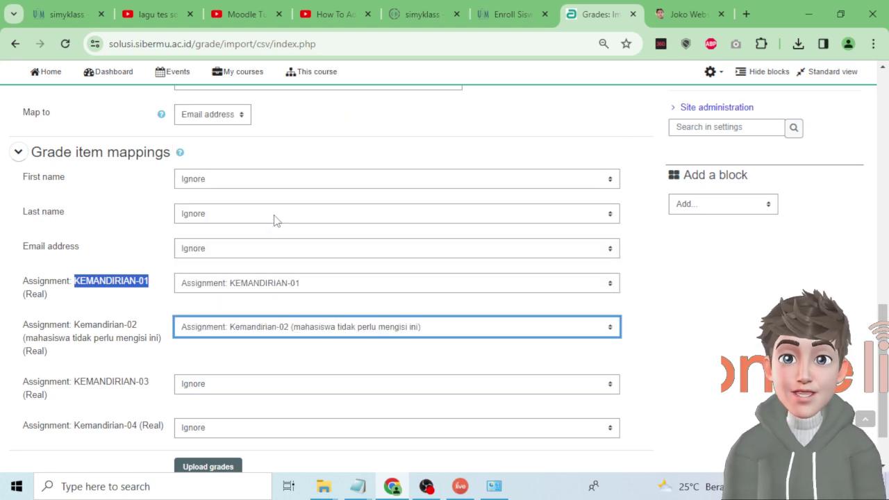
Map the KEMANDIRIAN-03 (Real) column to the grade item Assignment: KEMANDIRIAN-03
scroll(216, 336, "down", 1)
left_click(216, 314)
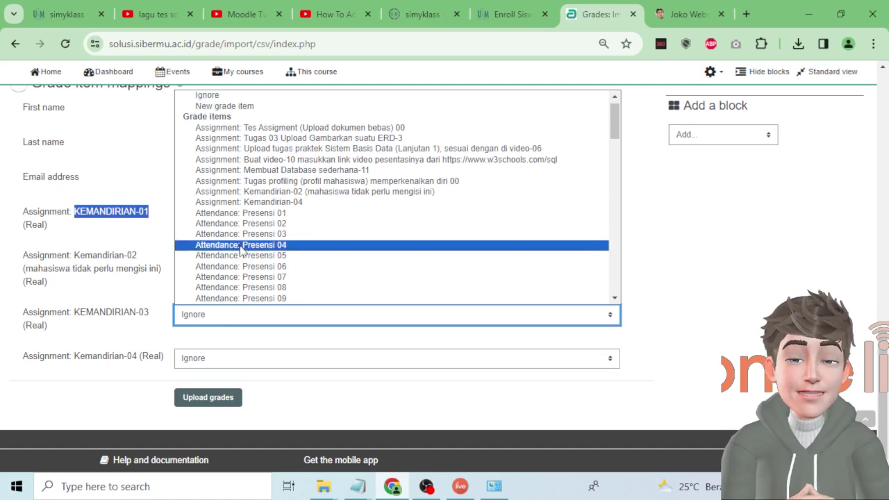
scroll(243, 246, "down", 8)
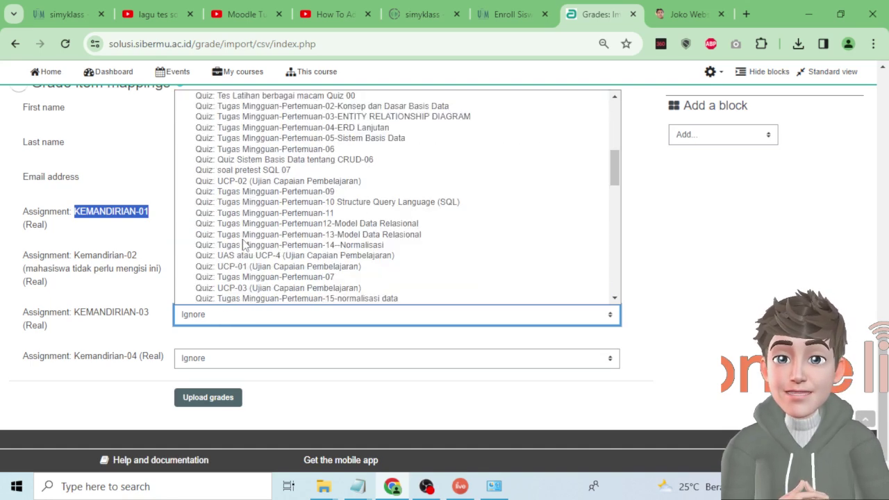
scroll(245, 245, "down", 4)
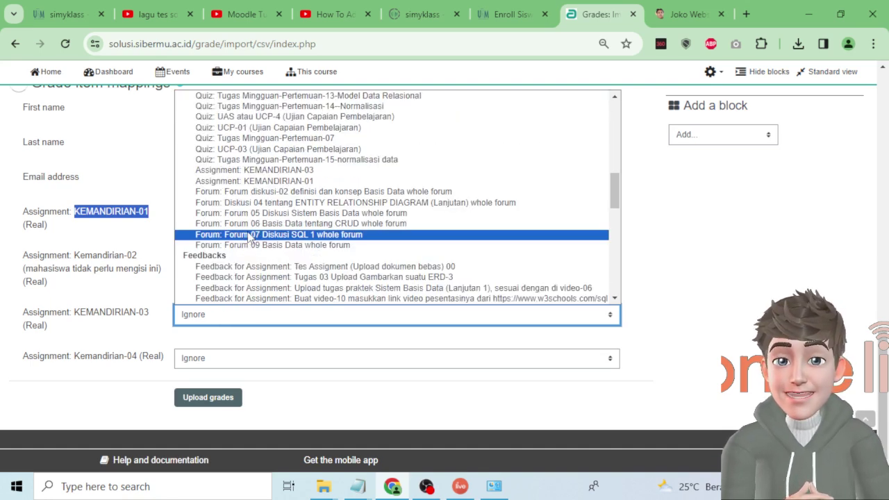
left_click(262, 170)
Map the Kemandirian-04 (Real) column to the grade item Assignment: Kemandirian-04
left_click(226, 357)
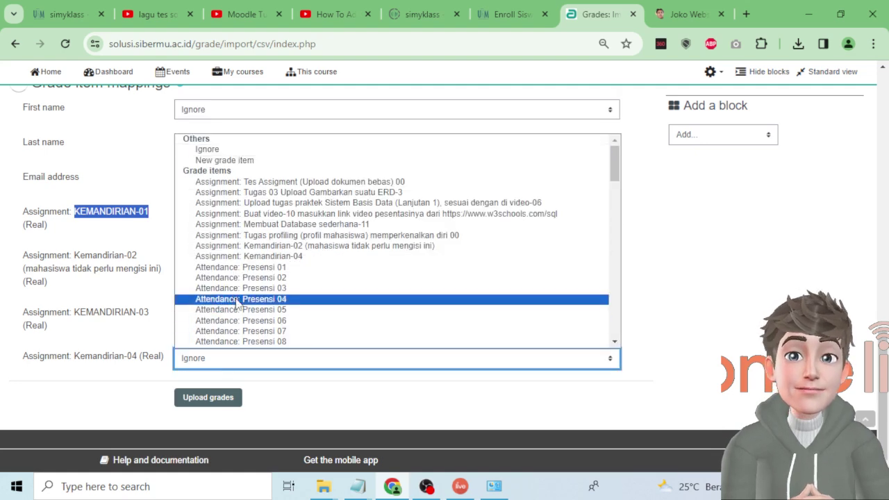
scroll(236, 300, "down", 3)
scroll(237, 295, "up", 3)
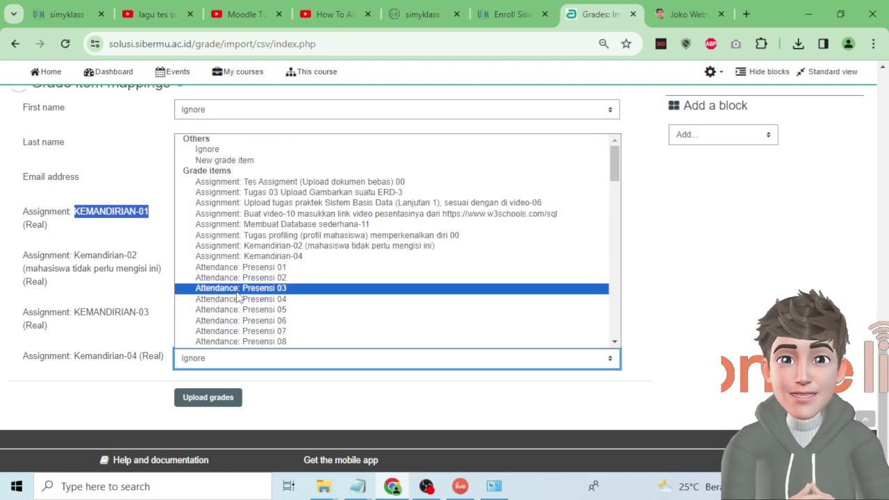
left_click(292, 255)
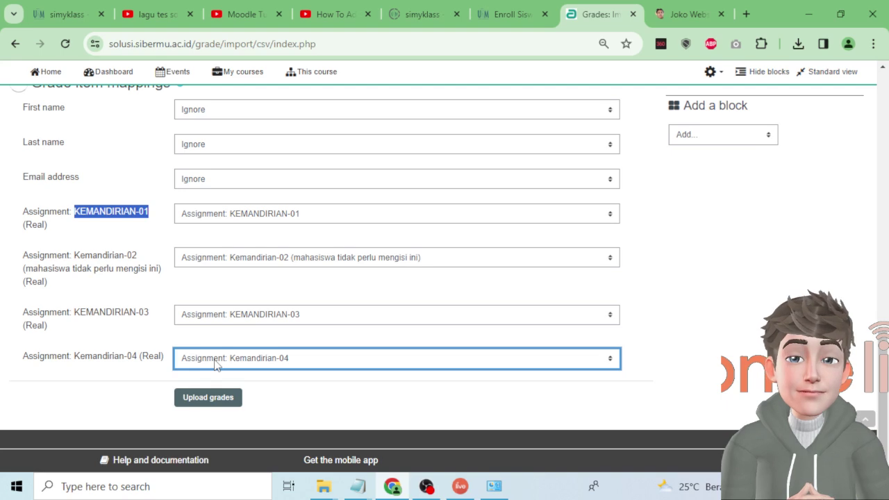
Check the user and grade item mappings, upload the grades, and continue to the grader report
scroll(134, 271, "up", 1)
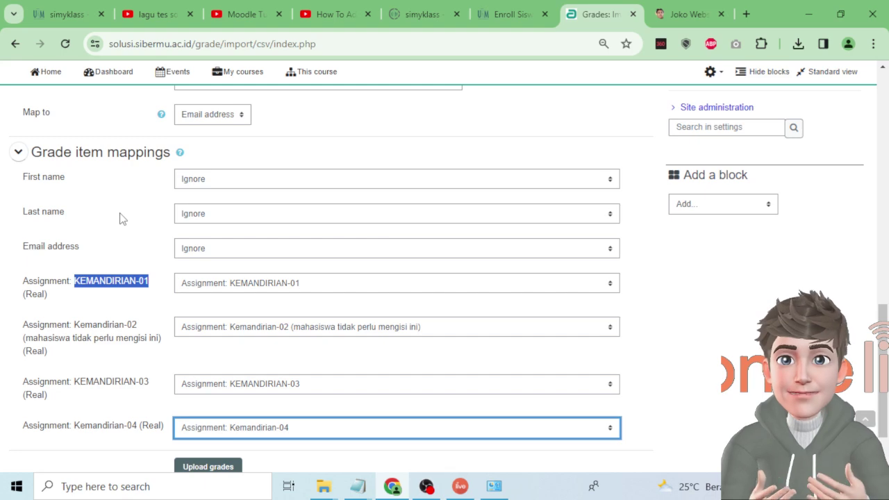
scroll(121, 229, "up", 2)
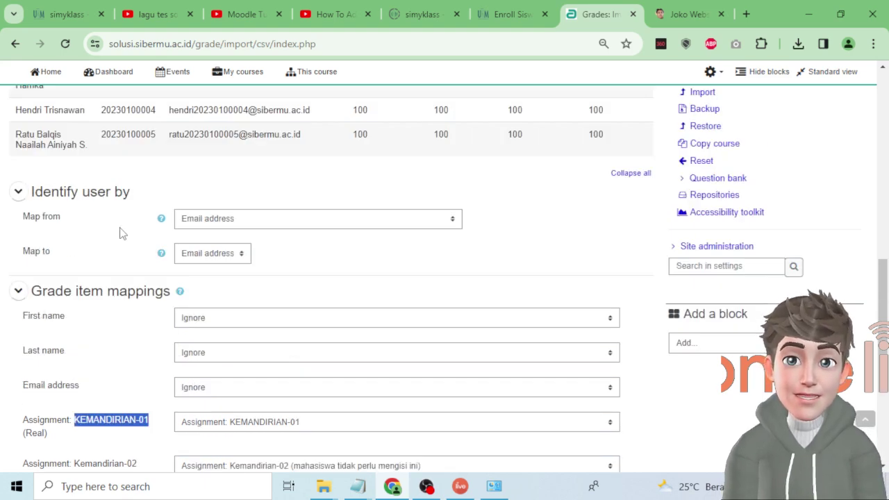
scroll(120, 233, "down", 3)
left_click(213, 404)
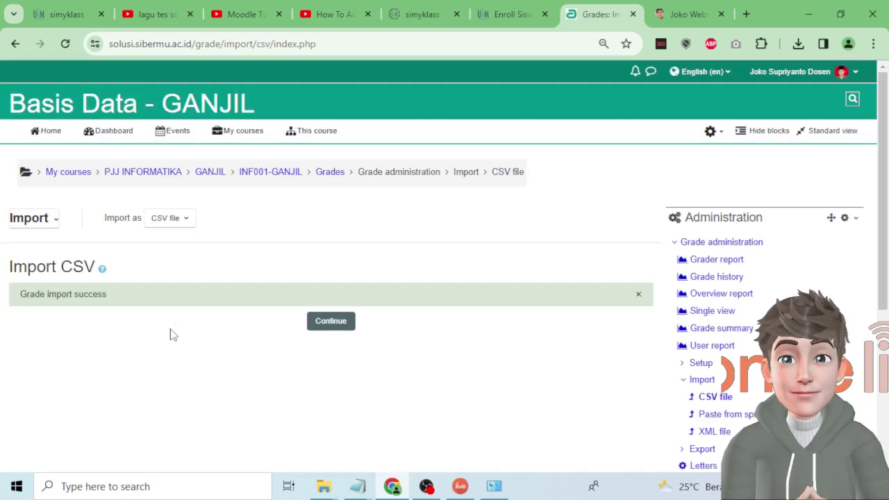
left_click(326, 327)
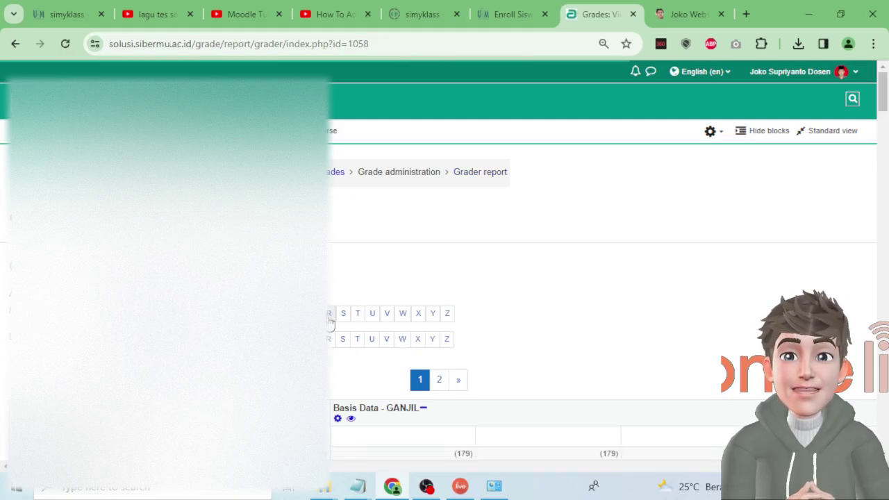
Examine the imported grades in the KEMANDIRIAN-01 column and the neighbouring columns of the grader report
scroll(333, 333, "down", 7)
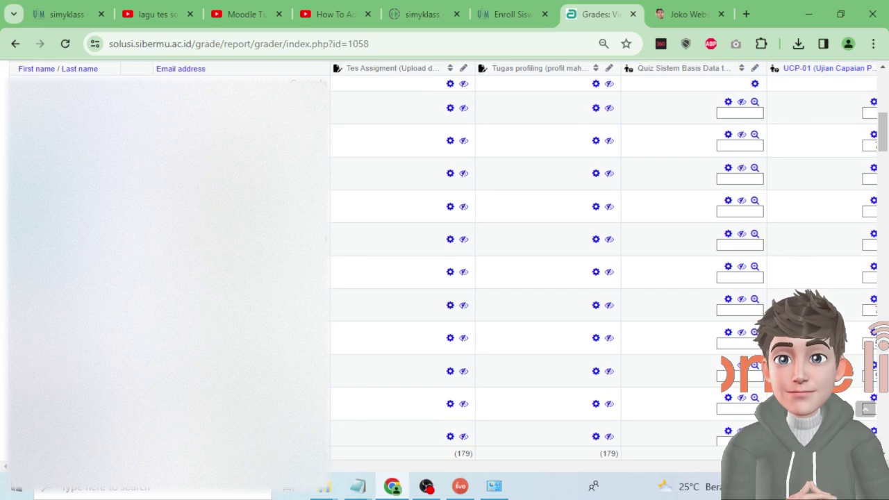
scroll(528, 264, "right", 8)
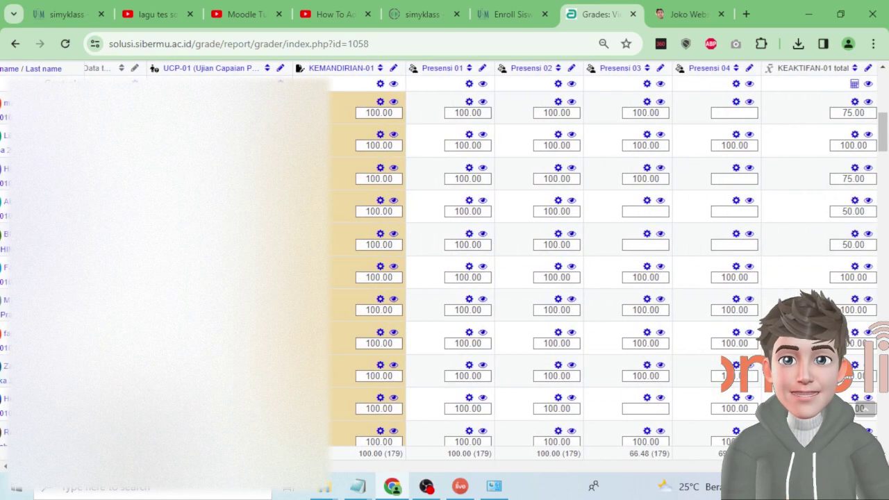
scroll(528, 264, "up", 2)
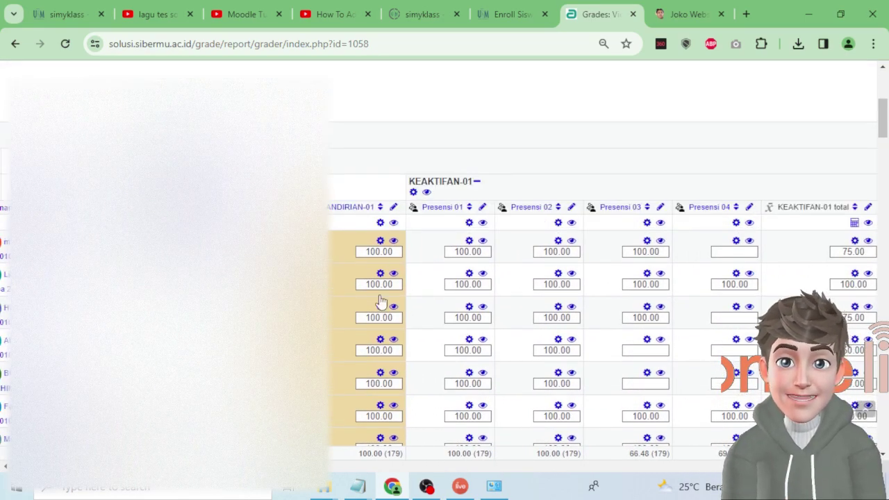
scroll(390, 274, "down", 4)
scroll(342, 374, "right", 5)
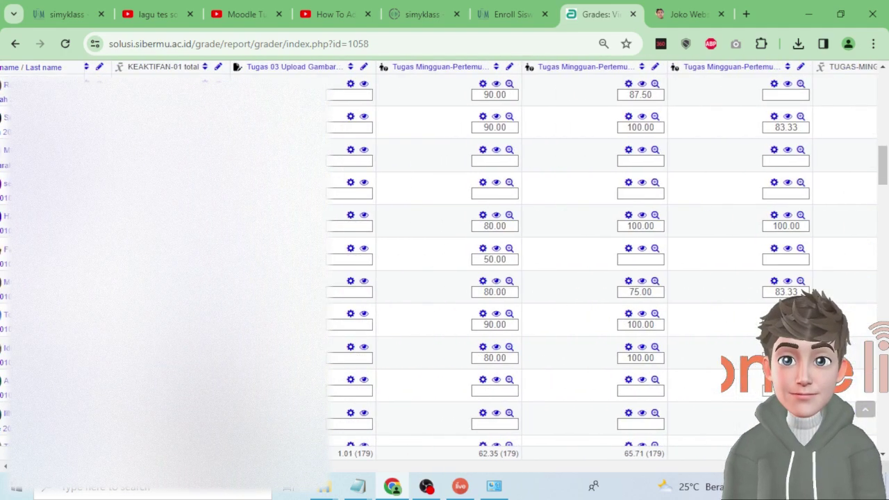
scroll(342, 375, "up", 2)
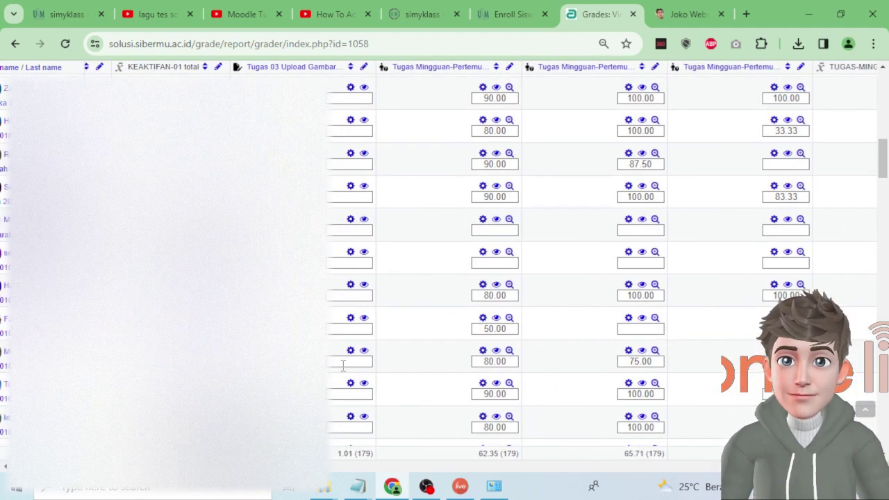
Search the grader report page for KEMANDIRIAN and go to the next matching column
key("ctrl+f")
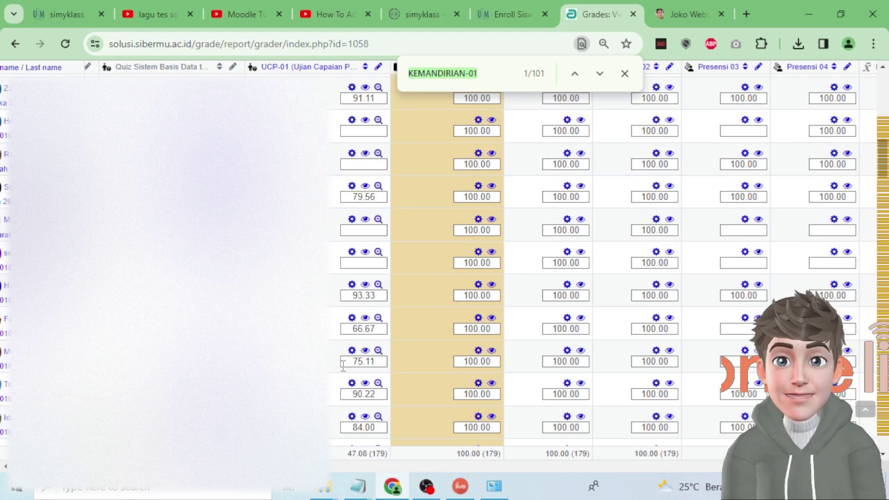
key("BackSpace")
key("BackSpace")
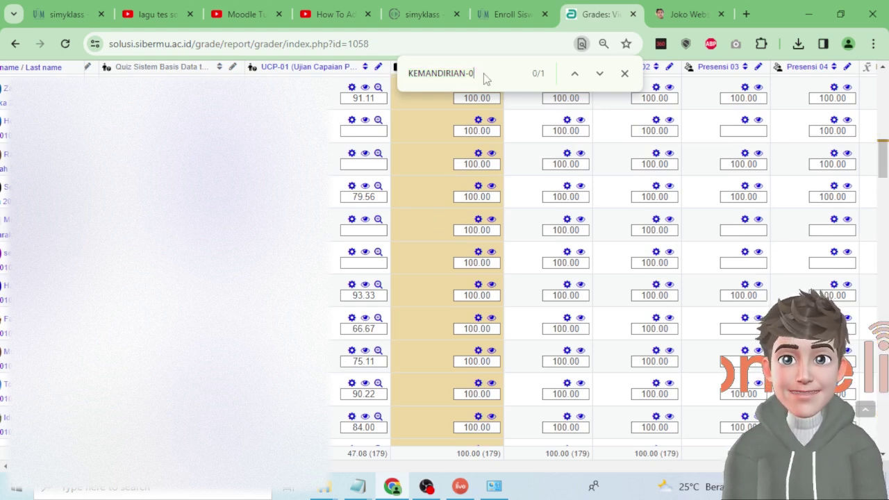
key("BackSpace")
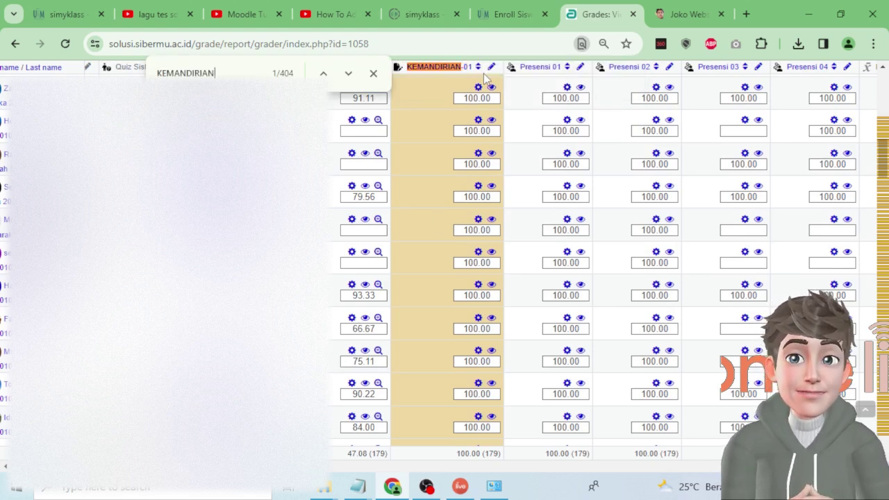
key("Return")
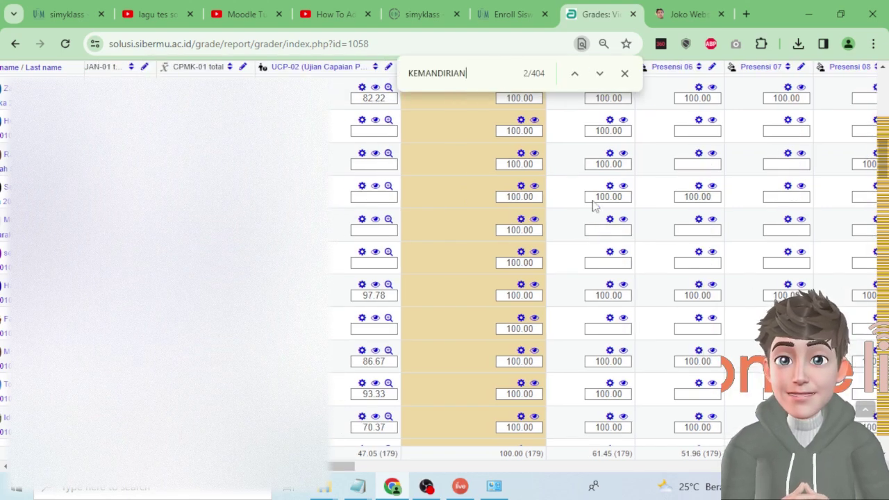
Step through the next KEMANDIRIAN search matches from Kemandirian-02 to Kemandirian-04 and check the imported grades in each column
scroll(598, 222, "up", 5)
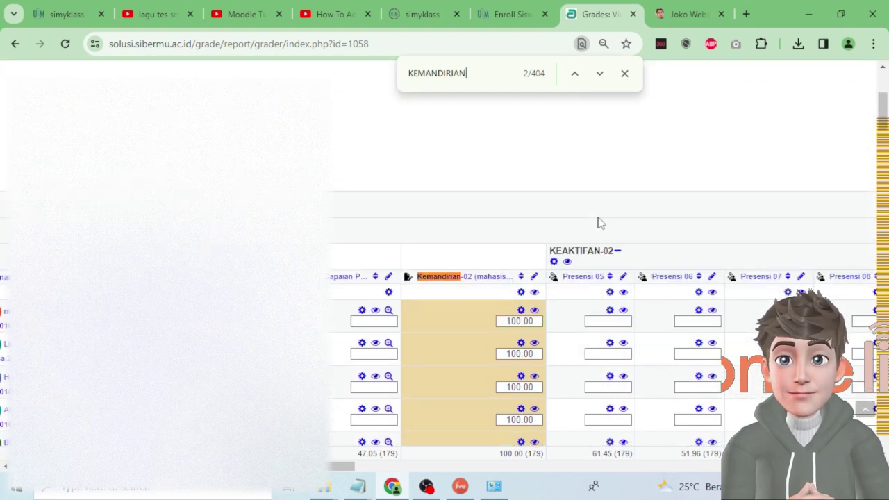
left_click(600, 73)
scroll(485, 378, "down", 2)
scroll(485, 350, "up", 2)
left_click(599, 74)
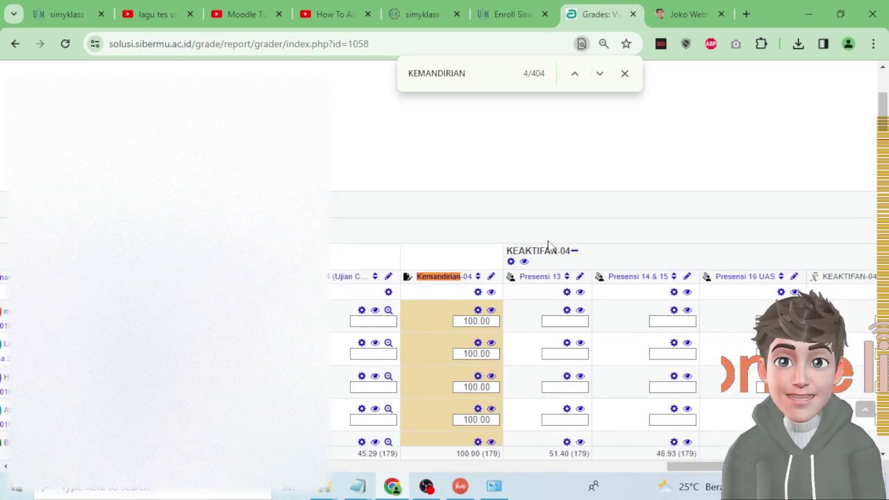
scroll(549, 247, "down", 2)
scroll(547, 245, "down", 3)
scroll(546, 241, "up", 3)
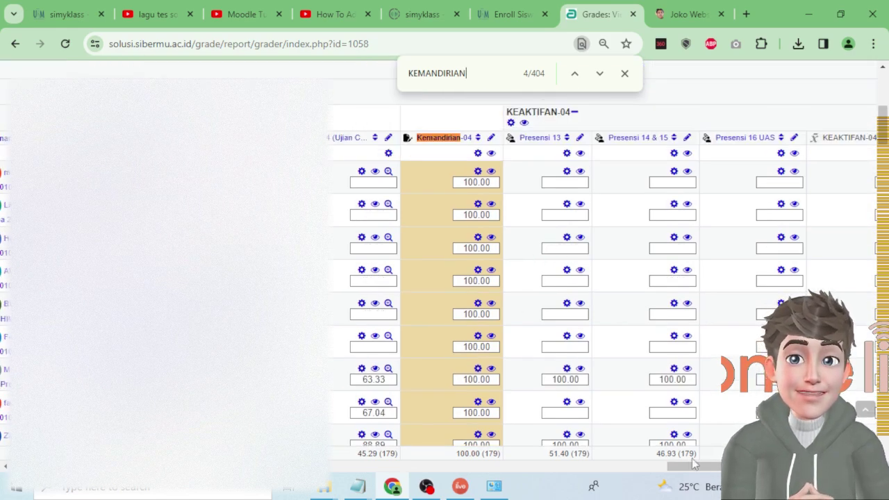
Examine the TUGAS-MINGGUAN-04, CPMK-04, Course total and KEAKTIFAN-04 columns of the grader report
left_click_drag(705, 466, 797, 467)
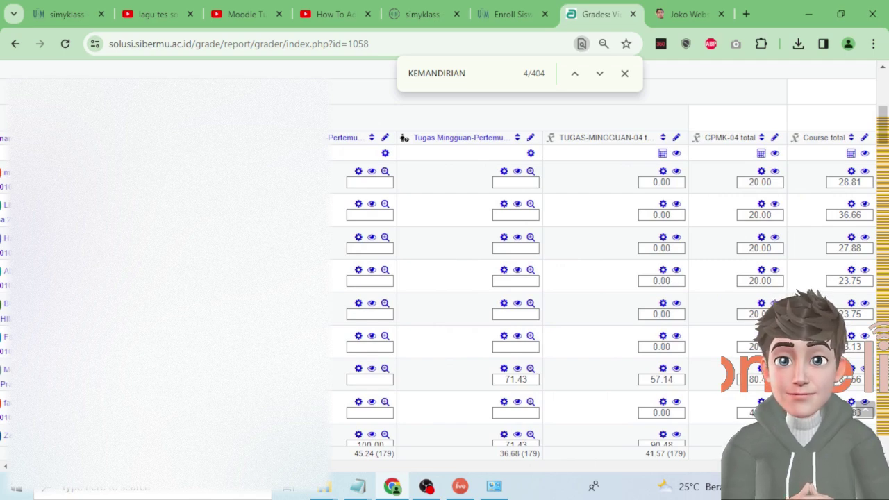
scroll(656, 385, "down", 5)
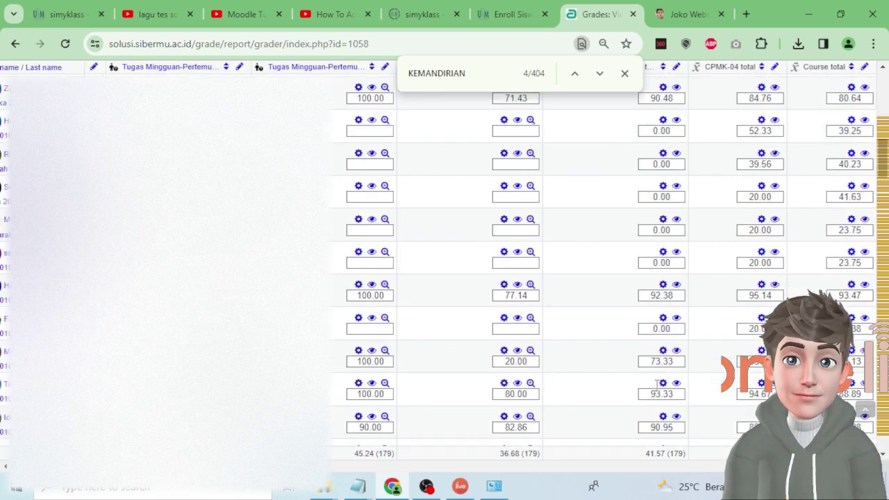
scroll(656, 385, "up", 10)
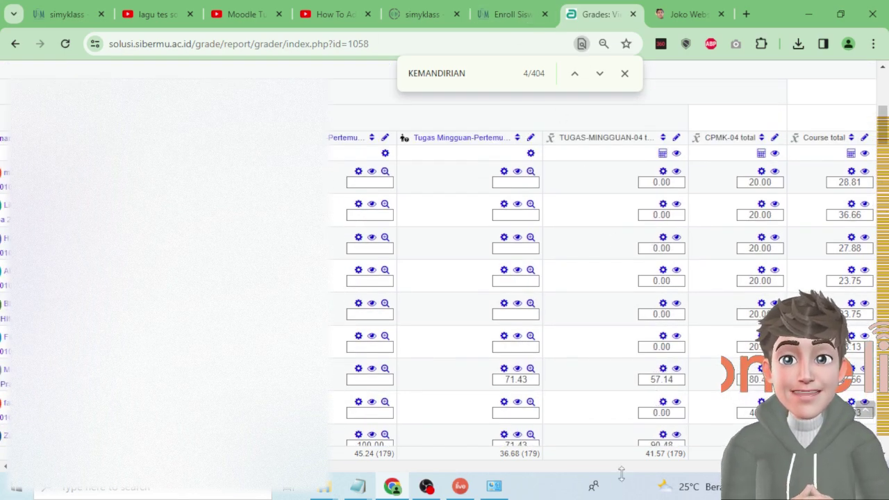
scroll(602, 278, "left", 5)
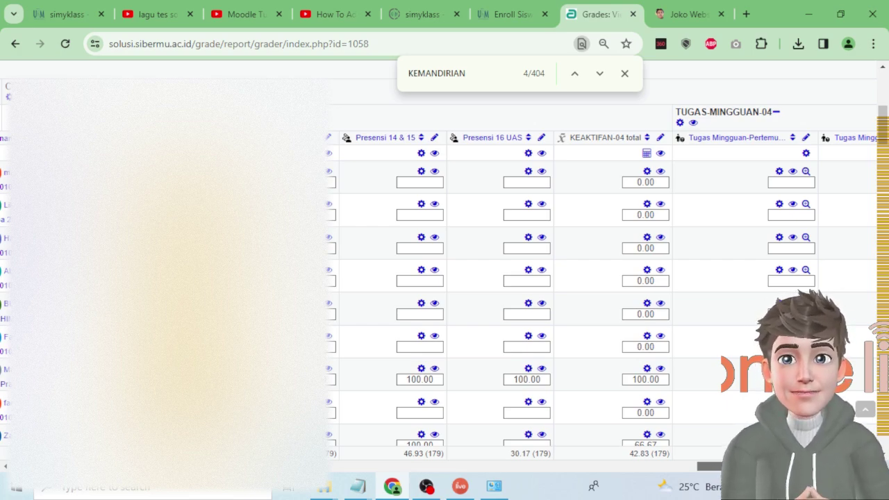
scroll(334, 429, "up", 1)
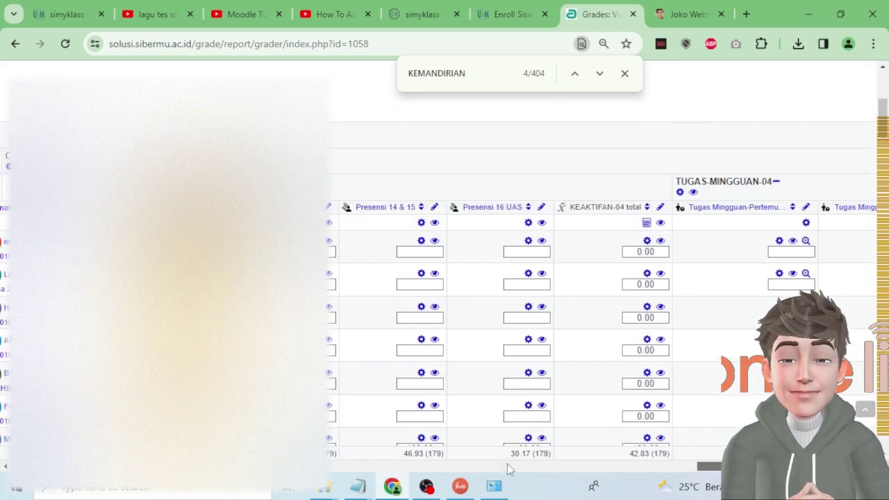
scroll(452, 469, "right", 3)
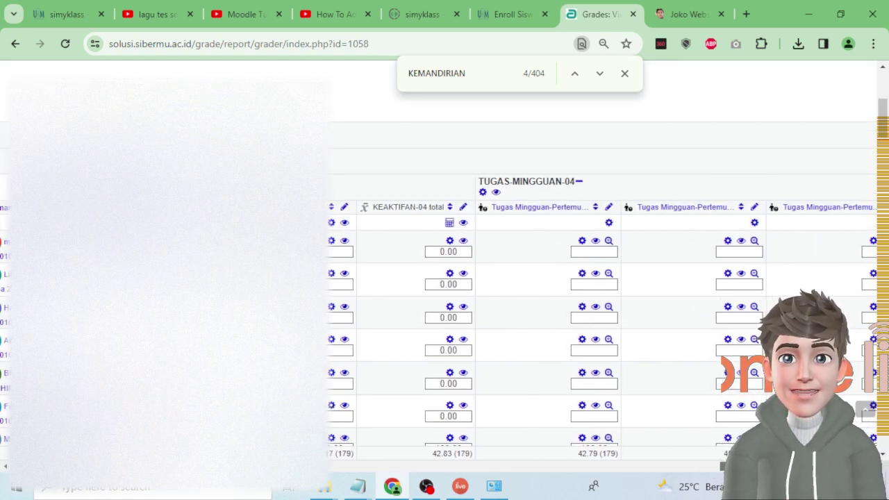
Switch to the open jokovlog.my.id website
left_click(669, 16)
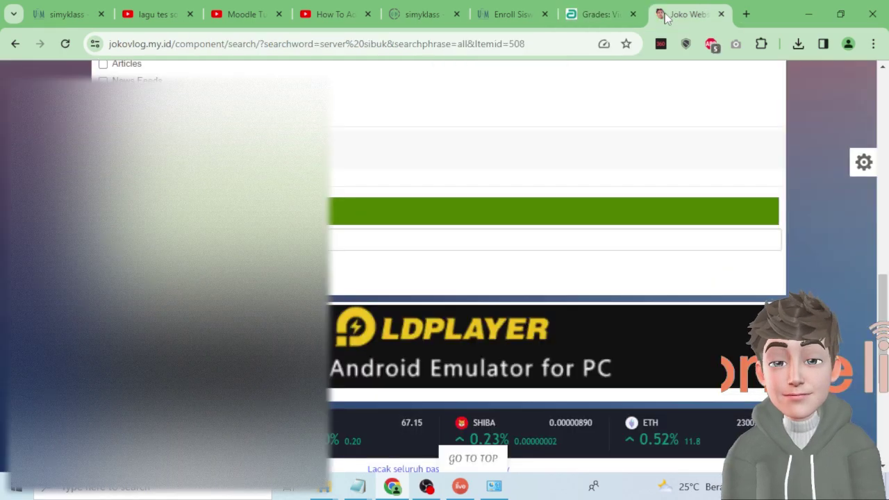